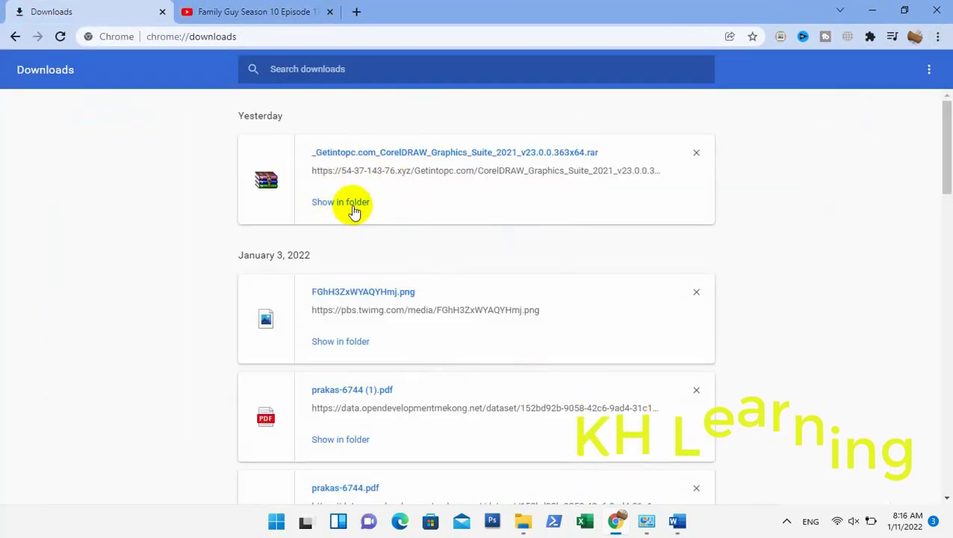
- Show the downloaded CorelDRAW Graphics Suite 2021 rar archive in its Downloads folder
click(354, 208)
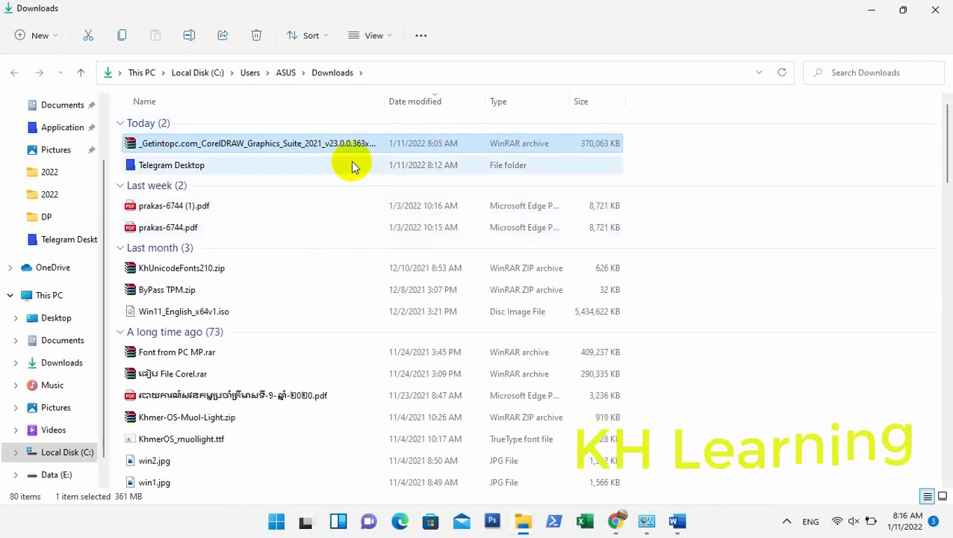
- Open the CorelDRAW rar archive in WinRAR, entering the archive password when prompted
click(372, 145)
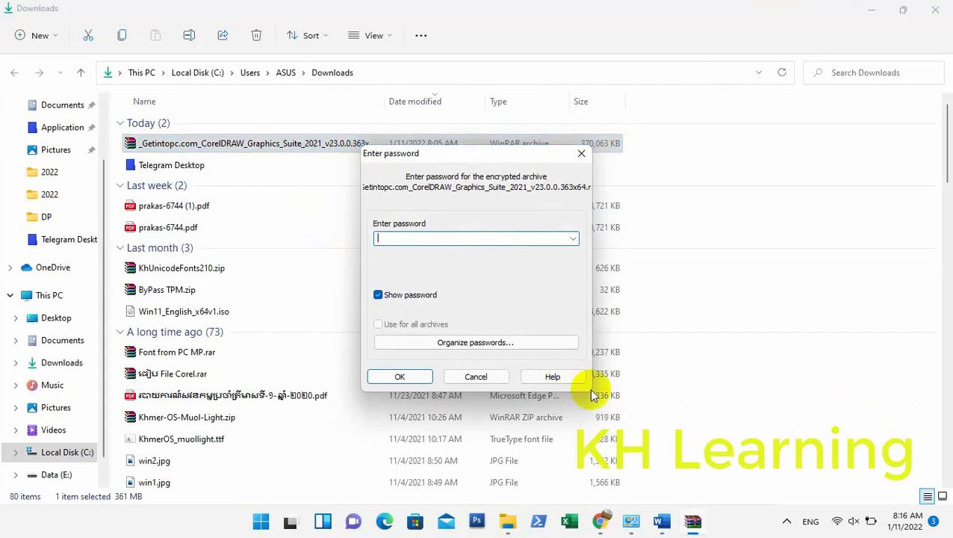
text(123)
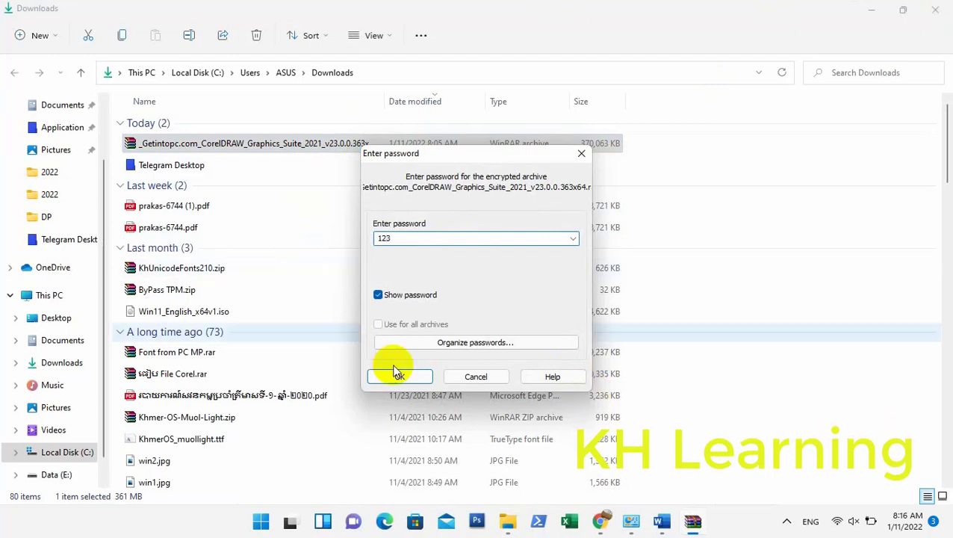
click(398, 375)
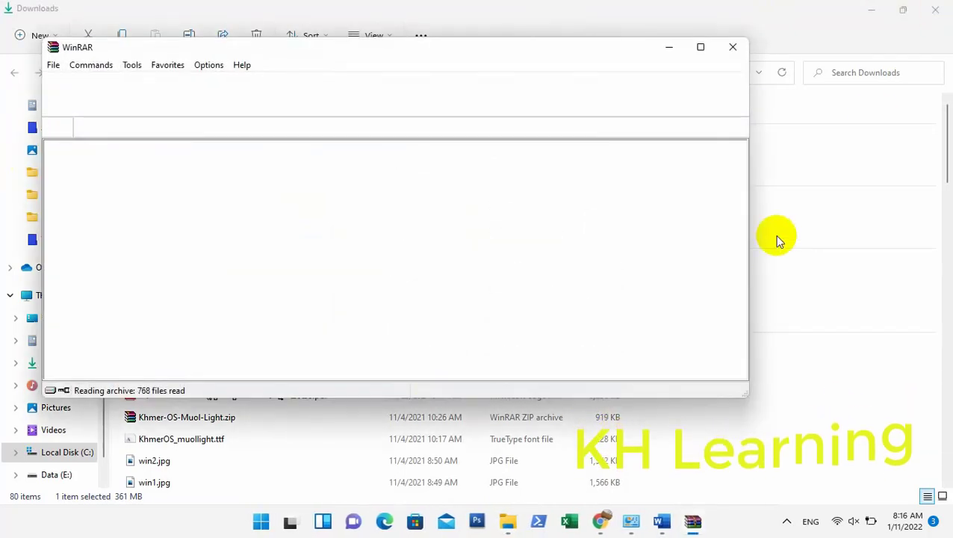
- Extract the CorelDRAW_Graphics_Suite_2021_v23.0.0.363x64 folder to the desktop, then close WinRAR
click(870, 9)
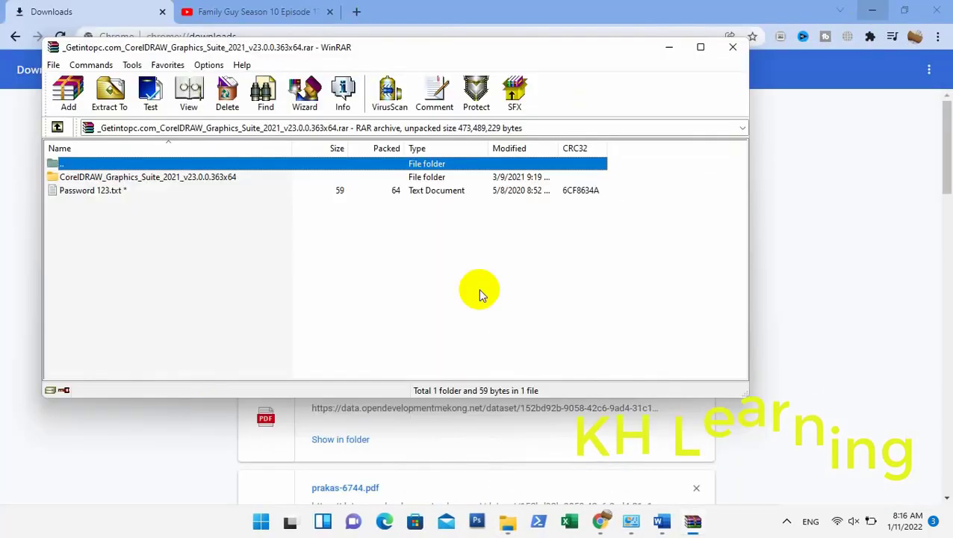
click(877, 9)
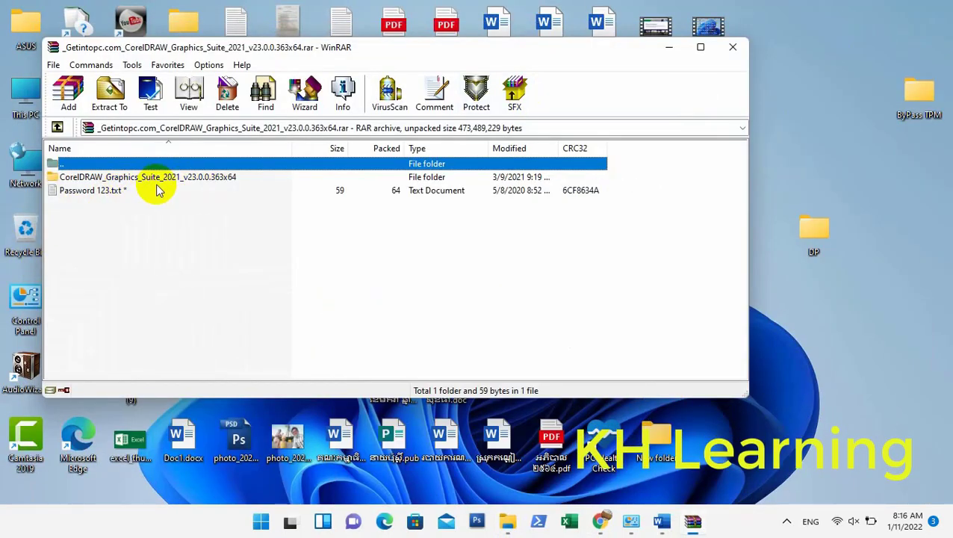
drag(157, 183, 805, 153)
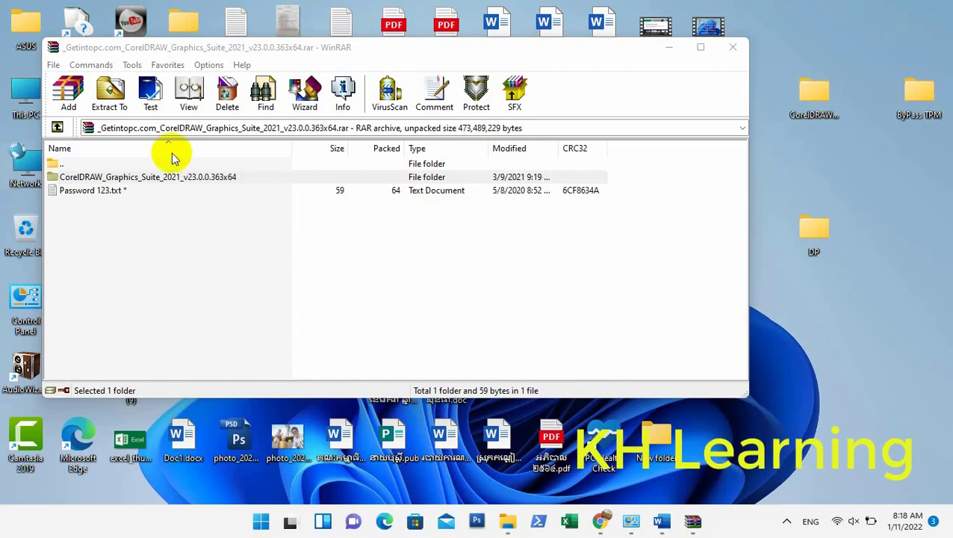
click(733, 47)
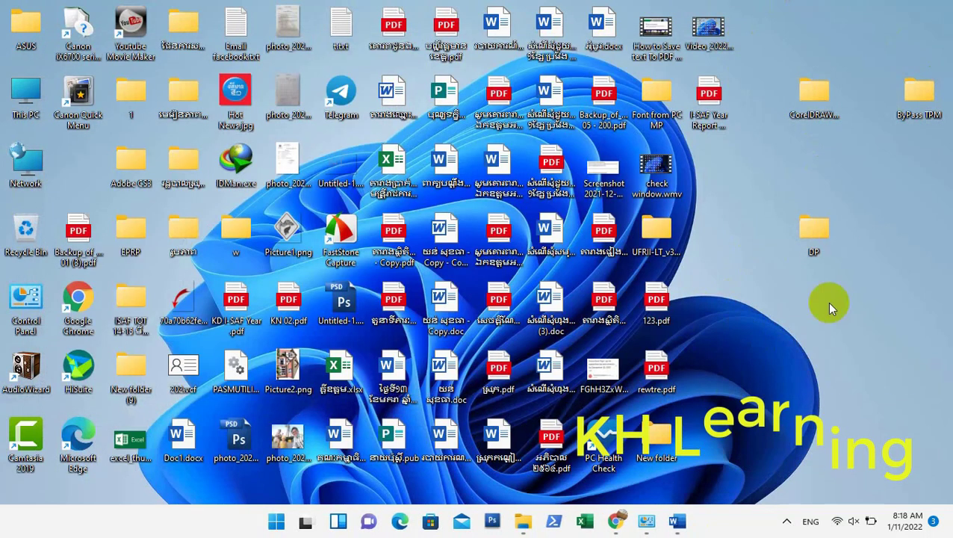
- Run Setup.exe from the Setup subfolder of the extracted CorelDRAW folder
click(813, 95)
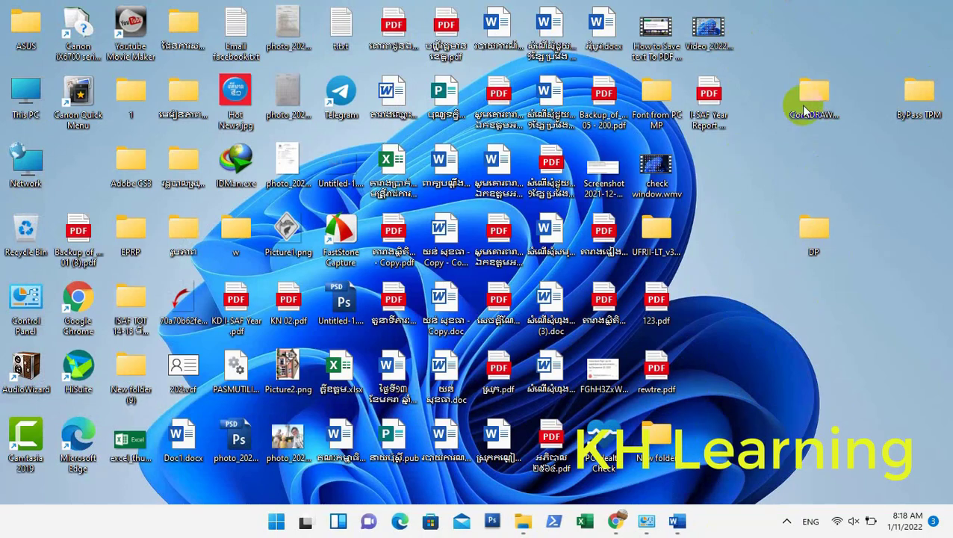
double_click(812, 94)
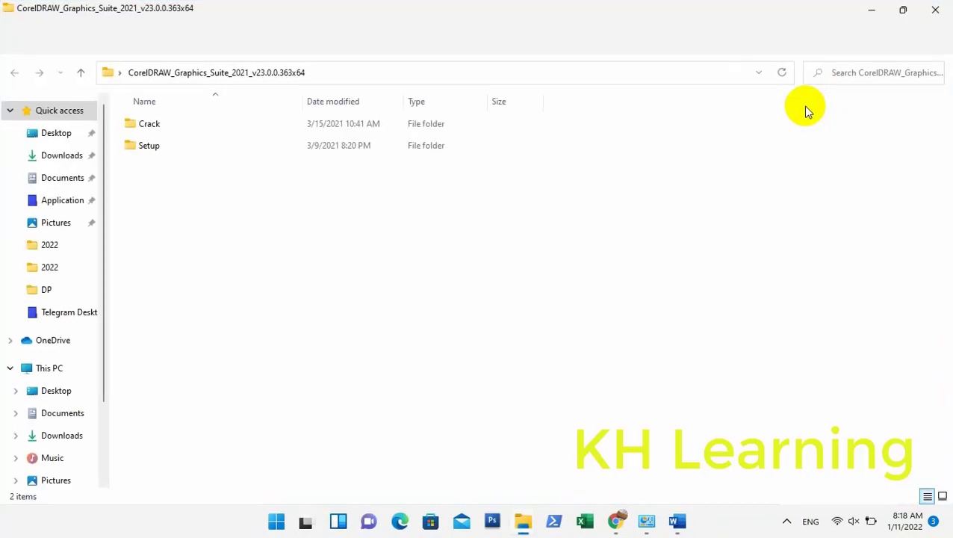
double_click(198, 148)
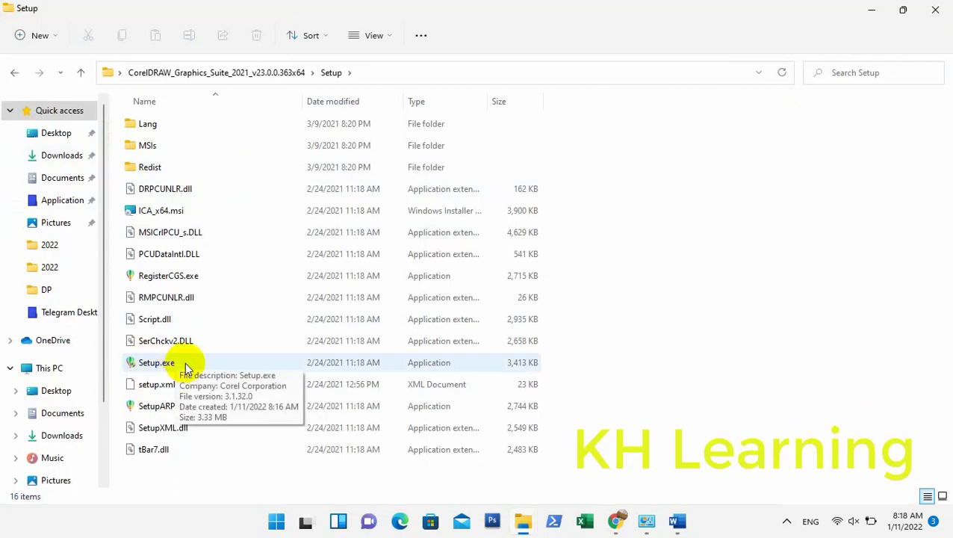
double_click(184, 366)
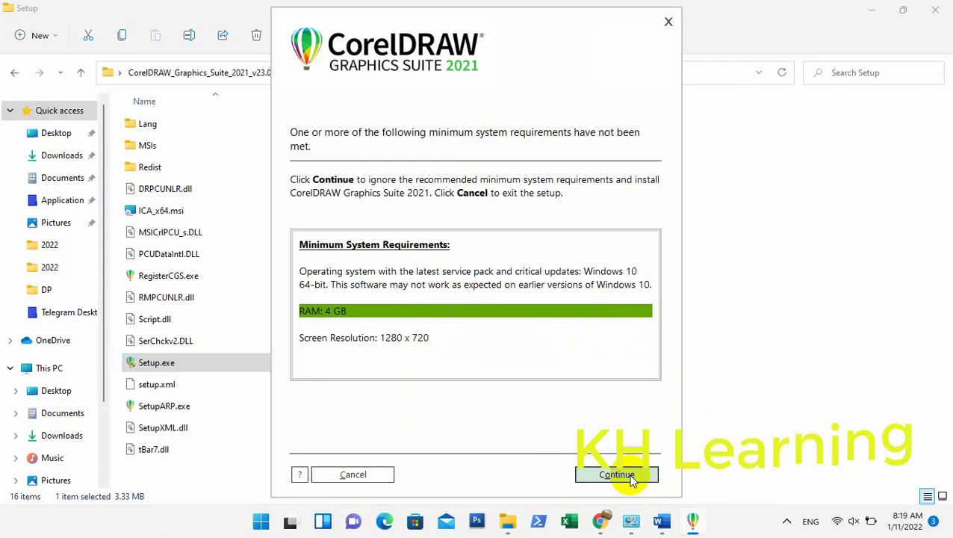
- Skip the system requirements notice and accept the pre-filled user and serial details
click(617, 475)
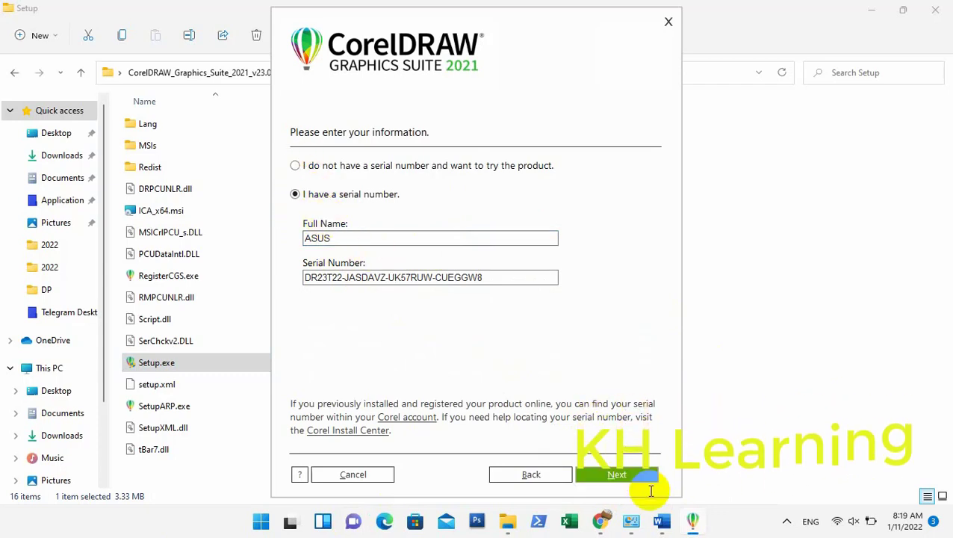
click(621, 474)
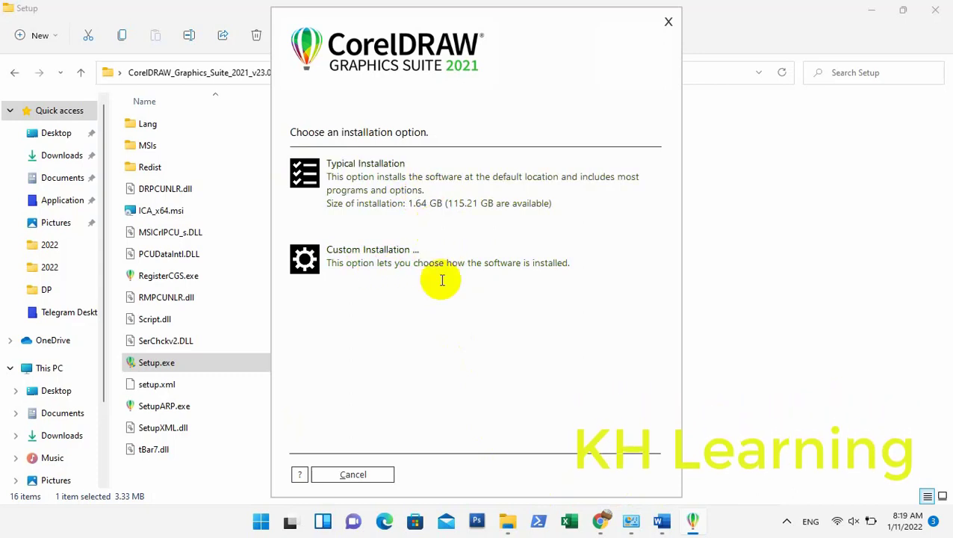
- Start a Typical installation and dismiss the Windows Security notification
click(337, 180)
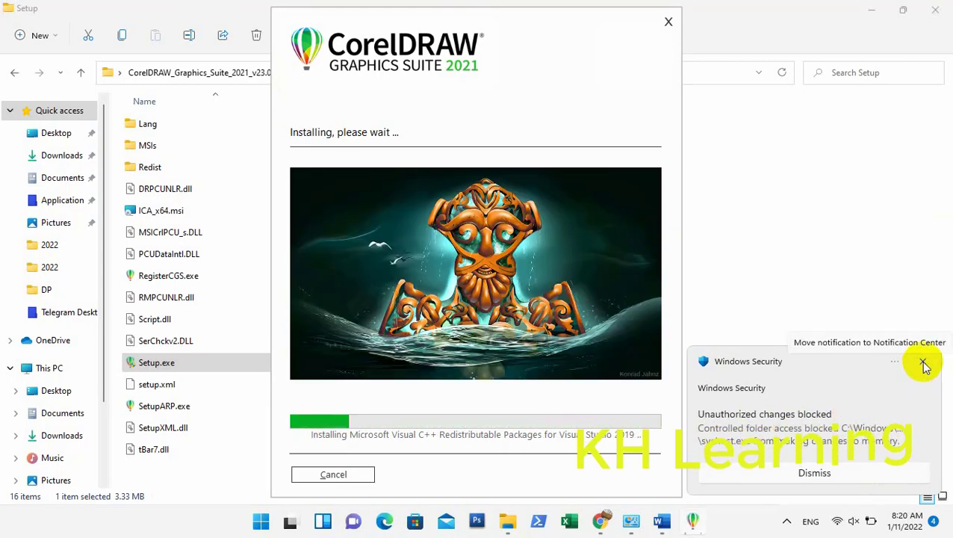
click(924, 364)
- Close the notification and let setup finish and launch CorelDRAW 2021
click(811, 521)
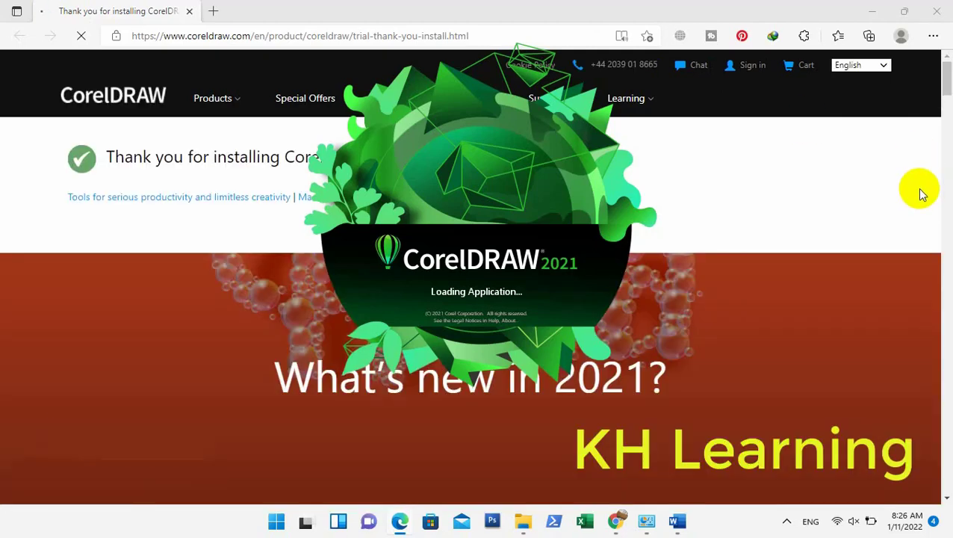
- Close the Edge thank-you page and minimize the File Explorer Setup folder window
drag(58, 142, 758, 183)
click(278, 443)
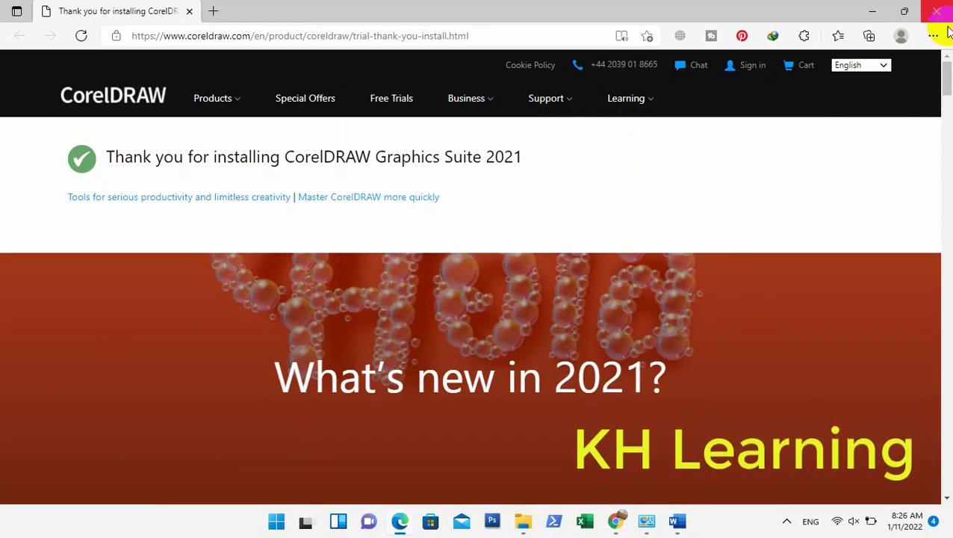
click(937, 10)
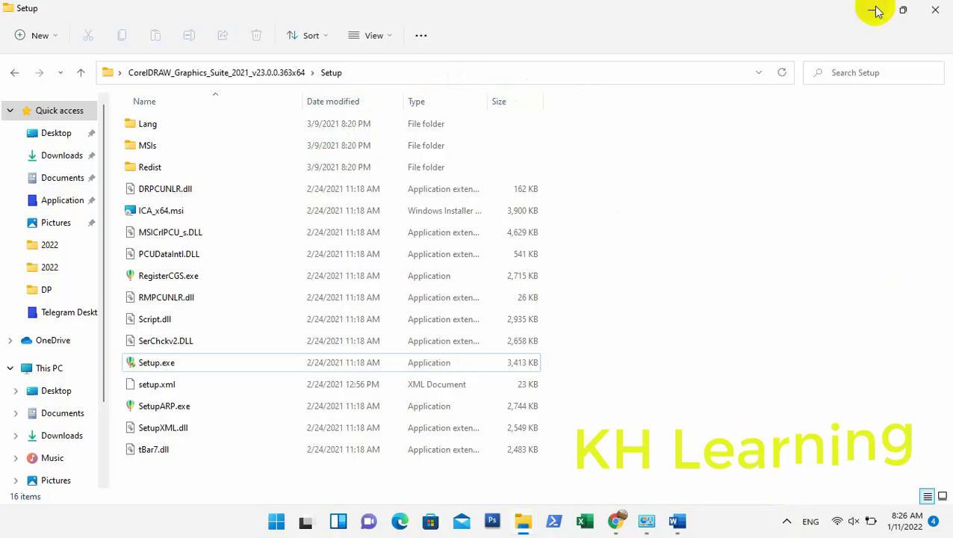
click(872, 9)
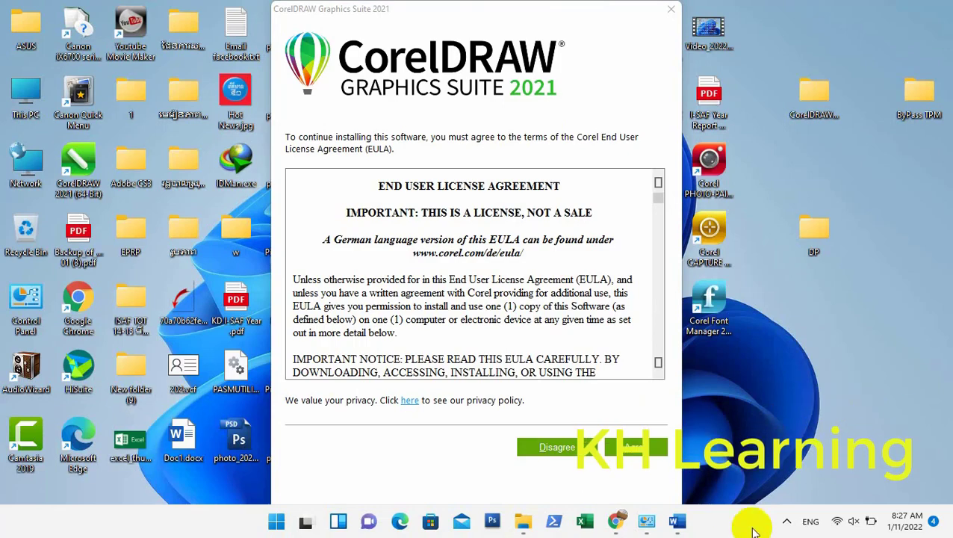
- Dismiss the license agreement, cancel the sign-in page, and confirm closing CorelDRAW
key(Return)
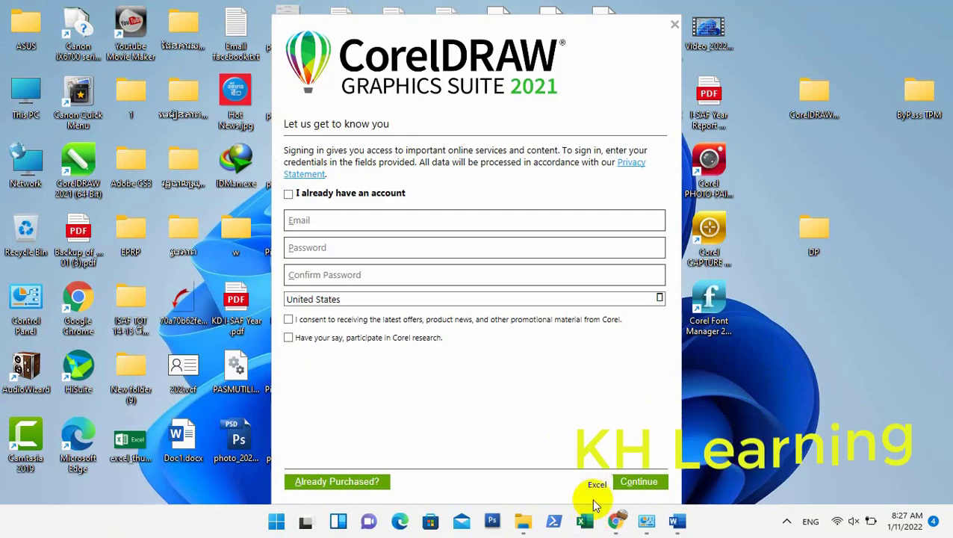
click(674, 27)
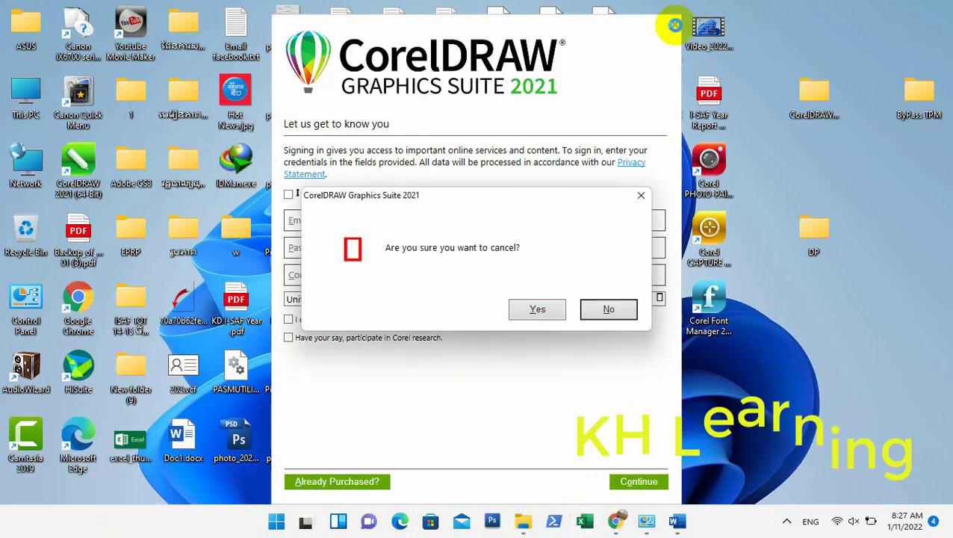
click(536, 309)
right_click(618, 188)
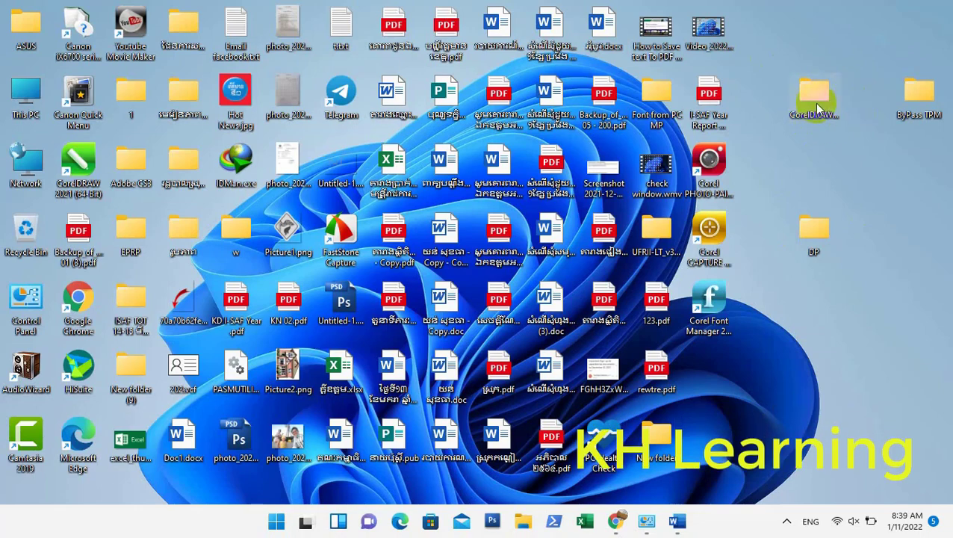
- Copy CRLFRMWK.dll from the extracted CorelDRAW folder's Crack subfolder
double_click(814, 102)
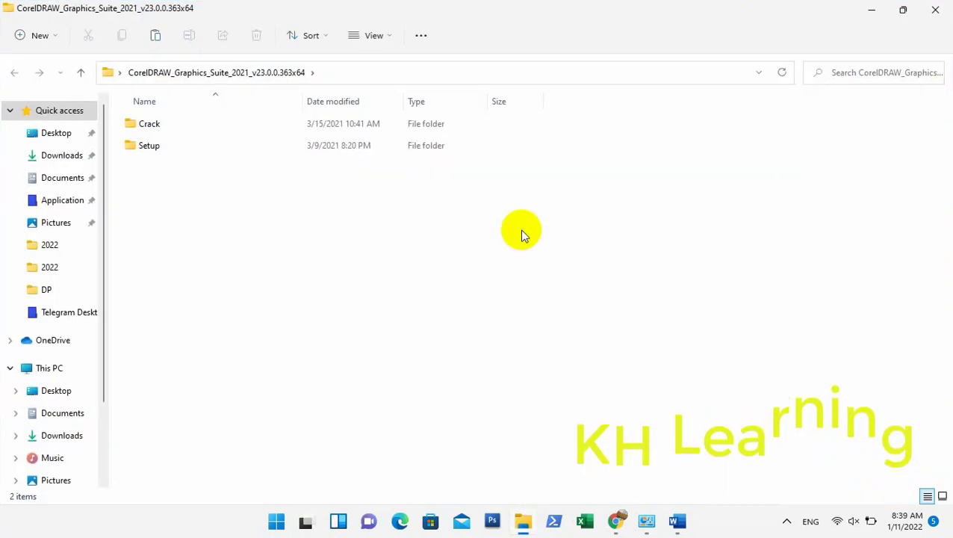
double_click(171, 124)
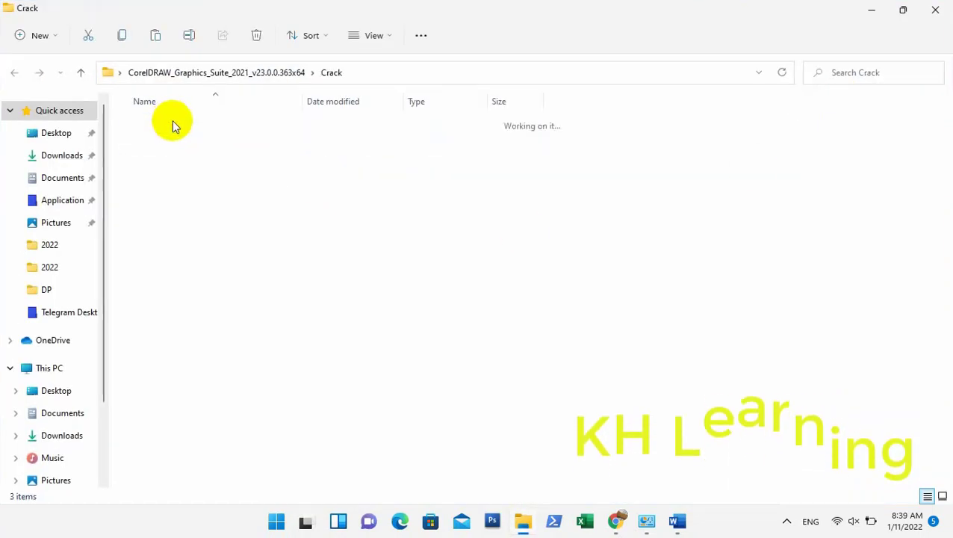
click(179, 154)
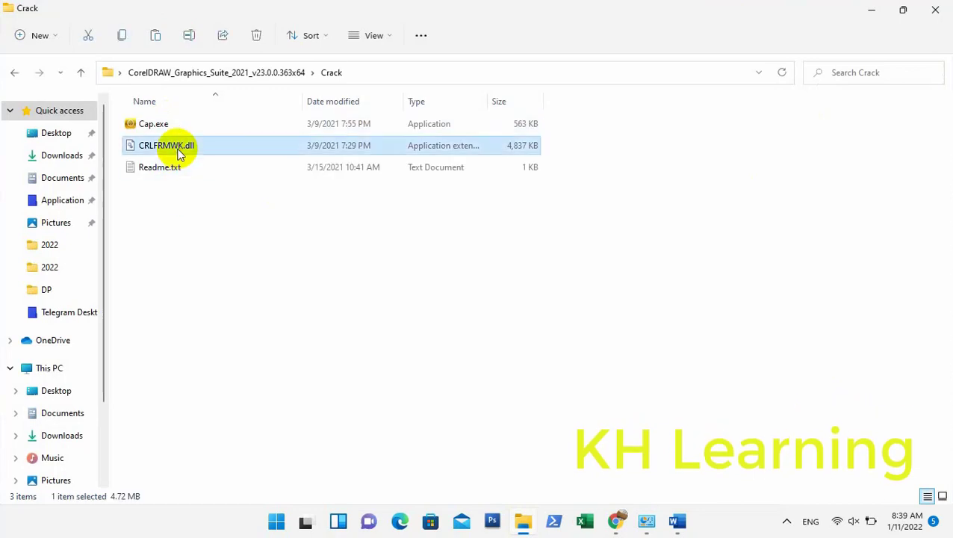
right_click(180, 154)
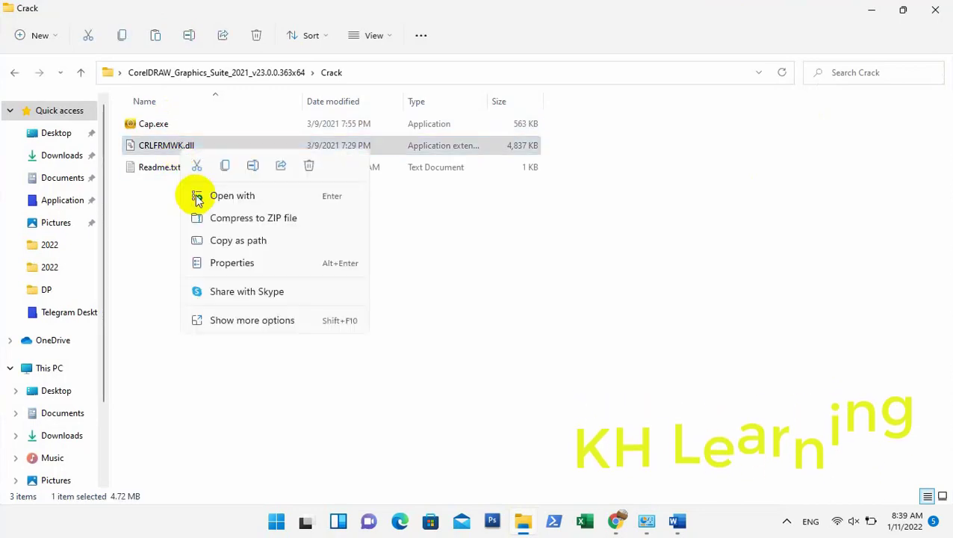
click(225, 166)
- Navigate through This PC to the Program Files folder on Local Disk (C:)
click(870, 9)
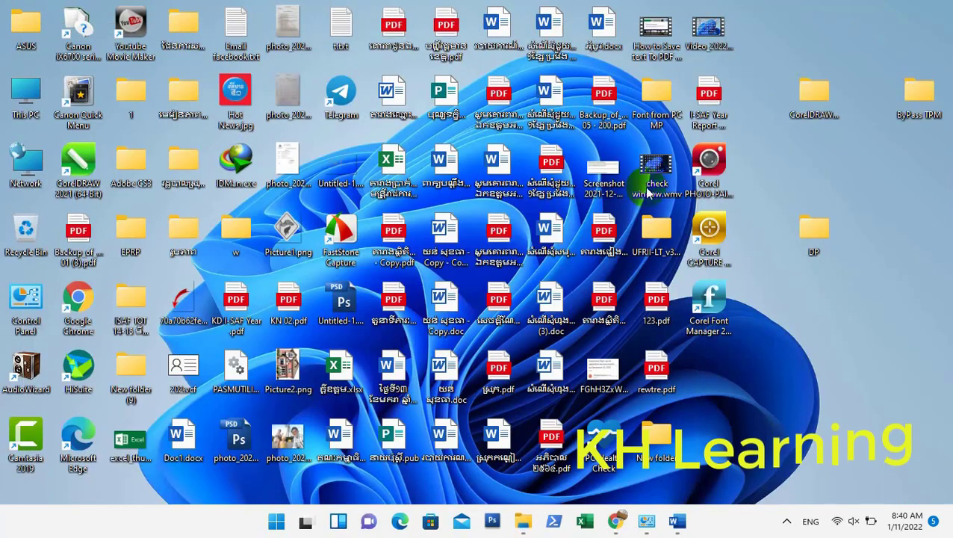
click(523, 521)
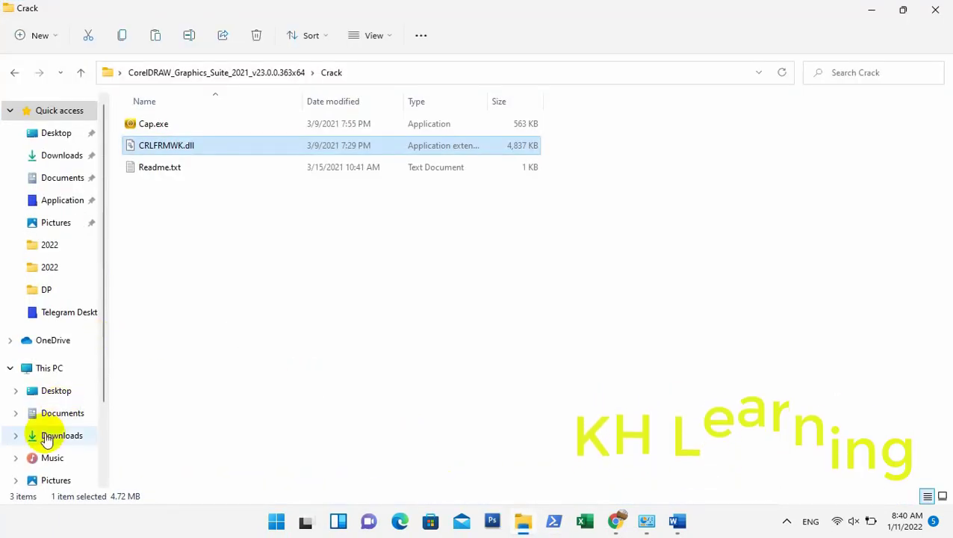
click(52, 370)
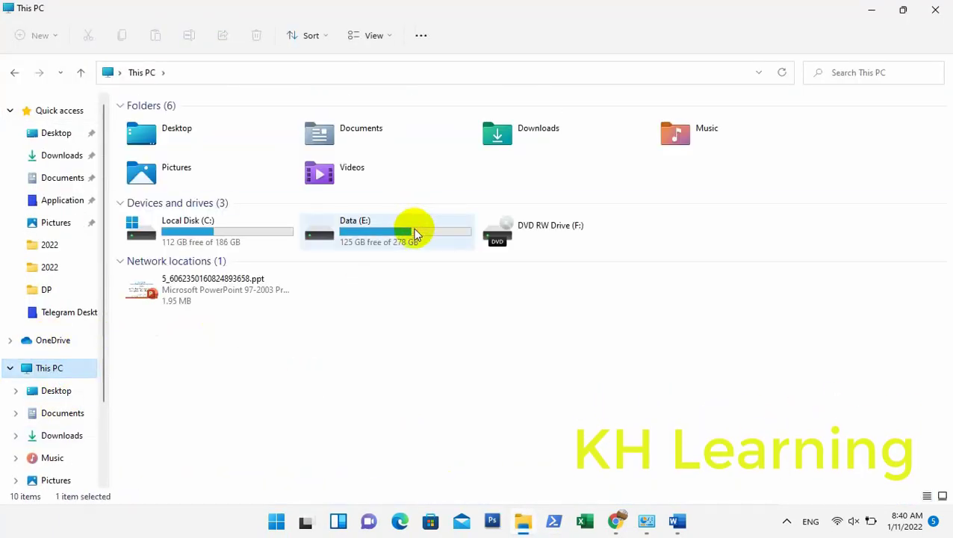
double_click(415, 232)
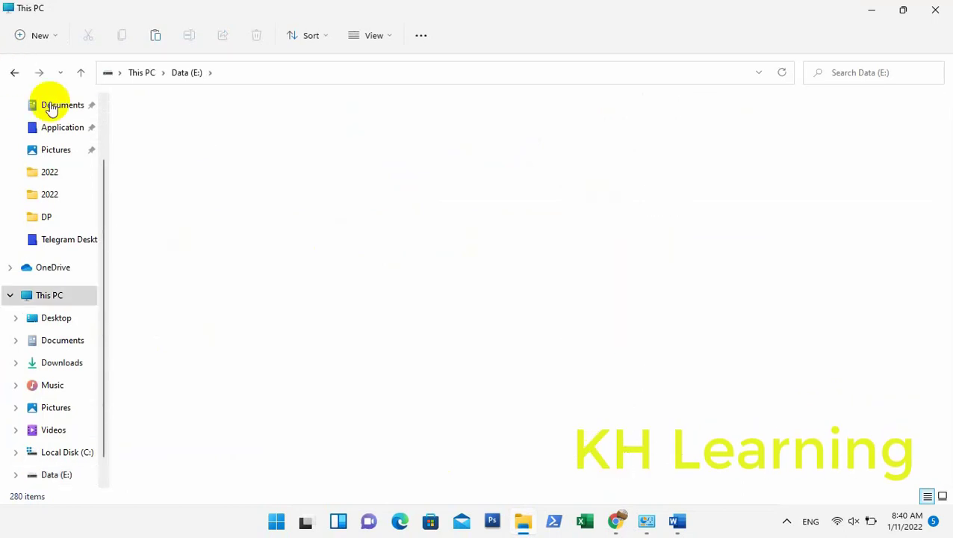
key(alt+Left)
double_click(181, 225)
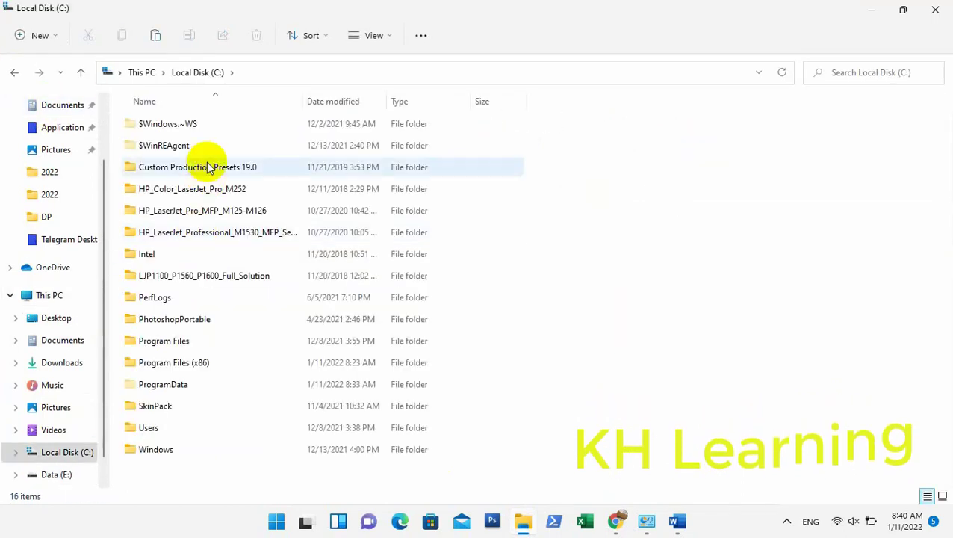
click(215, 341)
double_click(214, 341)
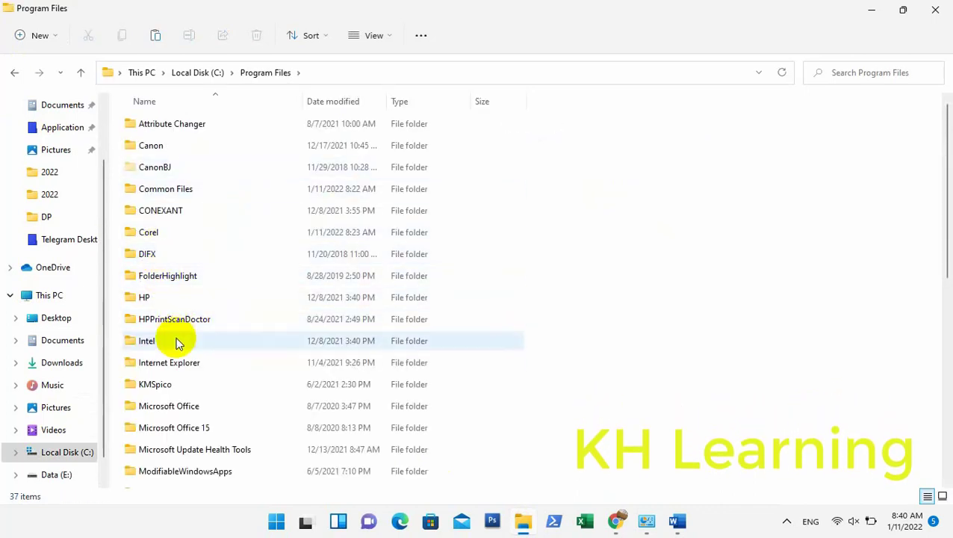
- Browse into Corel > CorelDRAW Graphics Suite 2021 > Programs64 in File Explorer
click(166, 234)
double_click(166, 231)
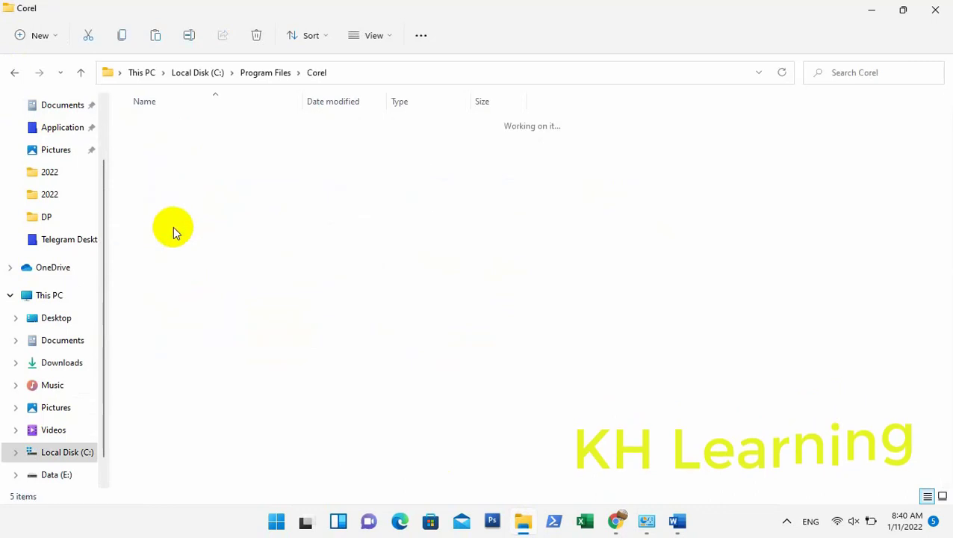
double_click(245, 149)
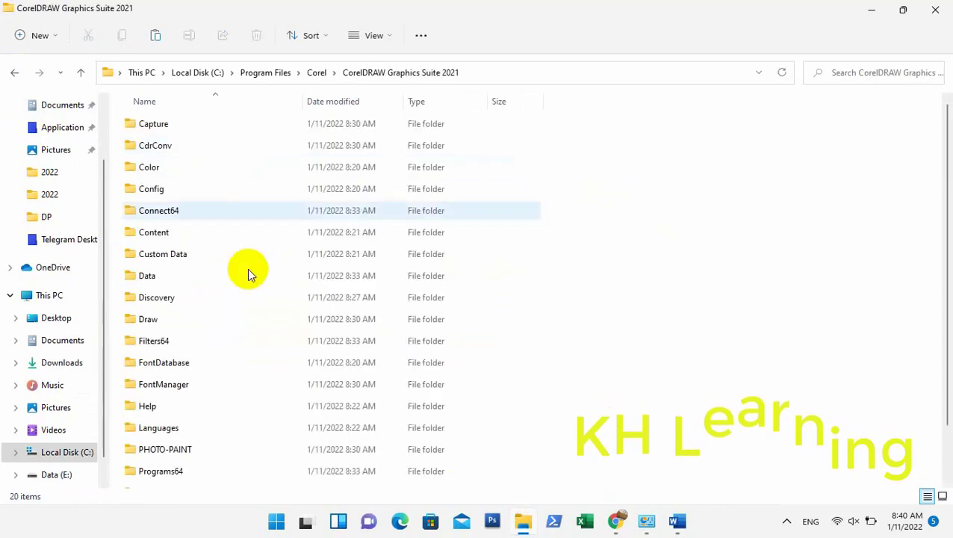
scroll(189, 432, down, 1)
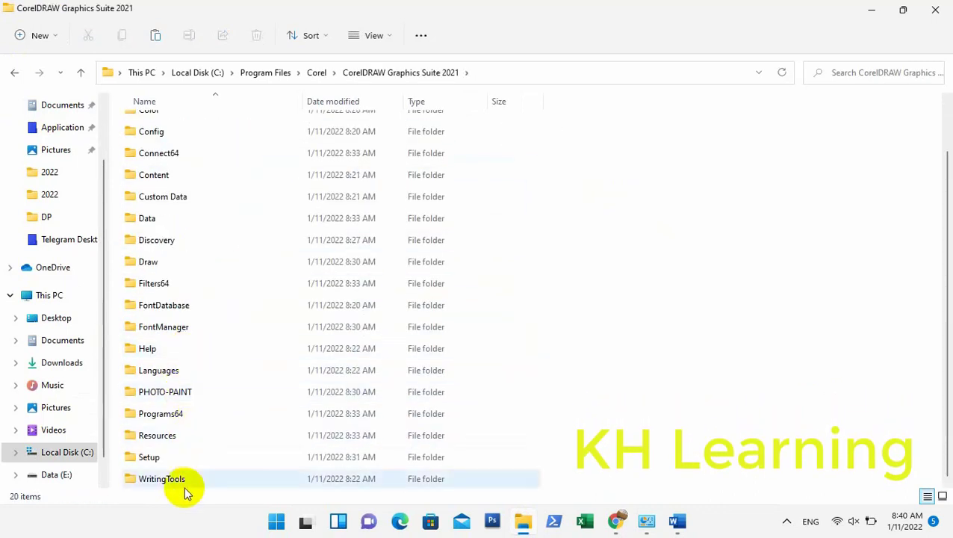
double_click(189, 416)
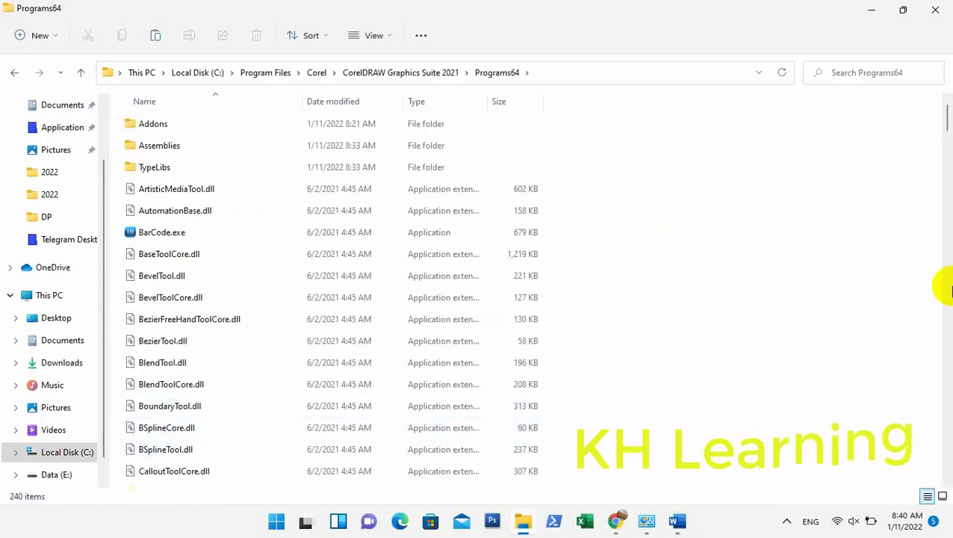
- Paste CRLFRMWK.dll into Programs64, replacing the existing file with administrator permission
right_click(792, 259)
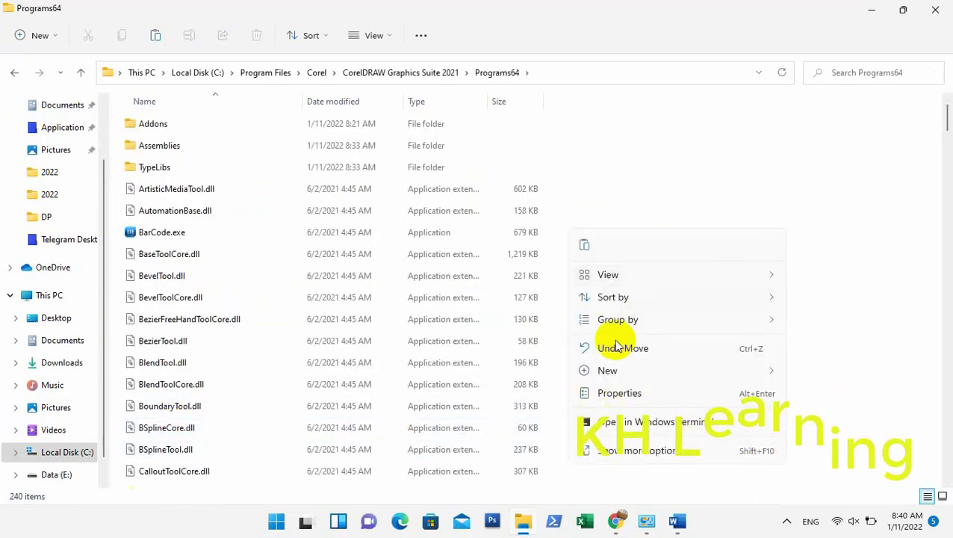
click(585, 249)
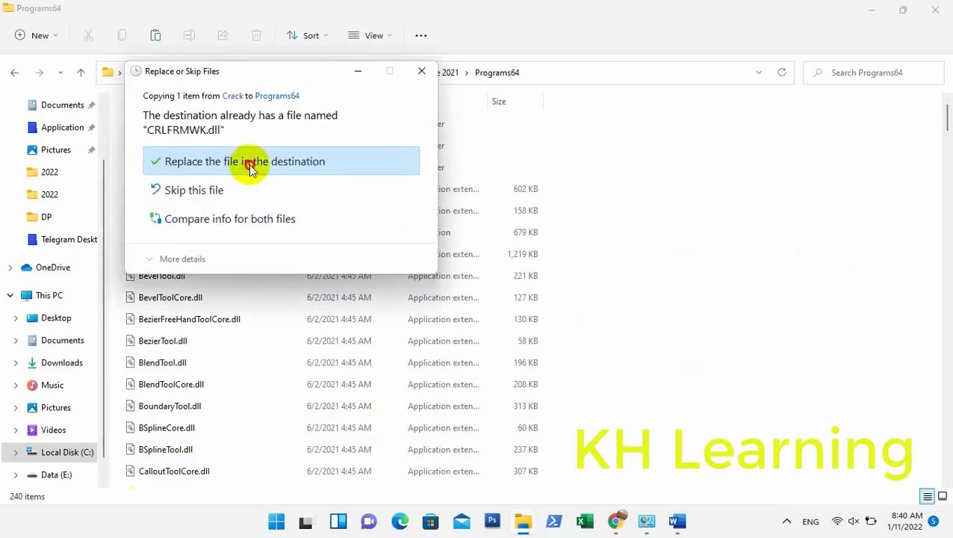
click(250, 164)
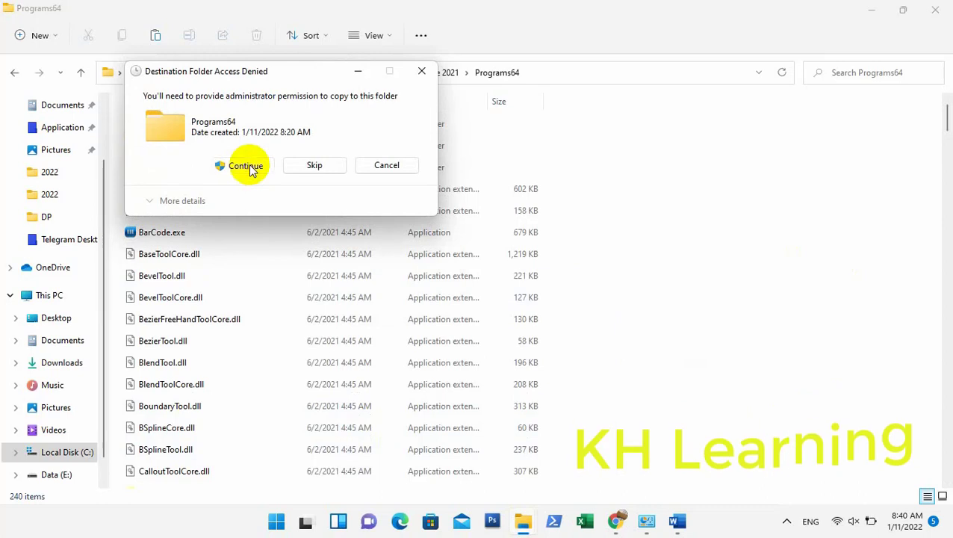
click(251, 167)
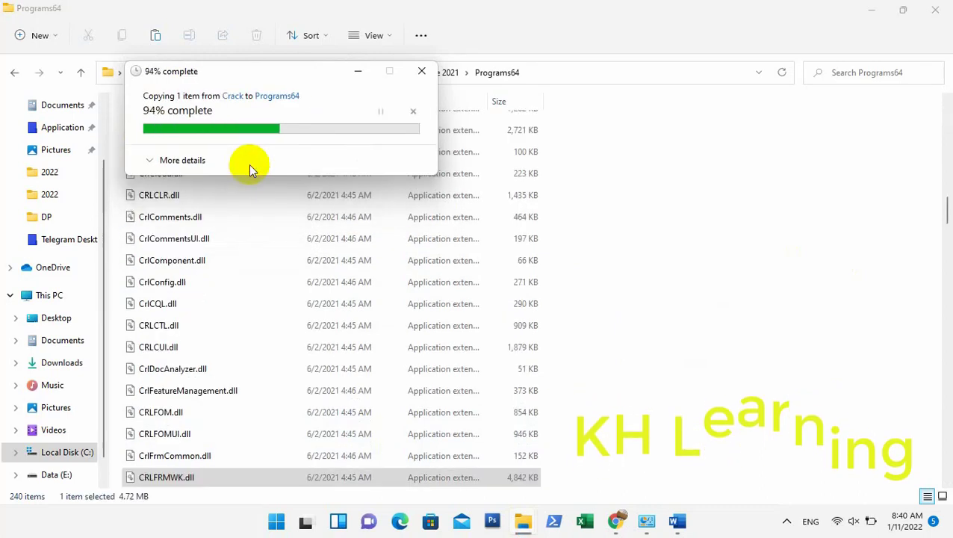
- Minimize File Explorer, refresh the desktop, and launch CorelDRAW 2021 (64-Bit) from its shortcut
click(880, 9)
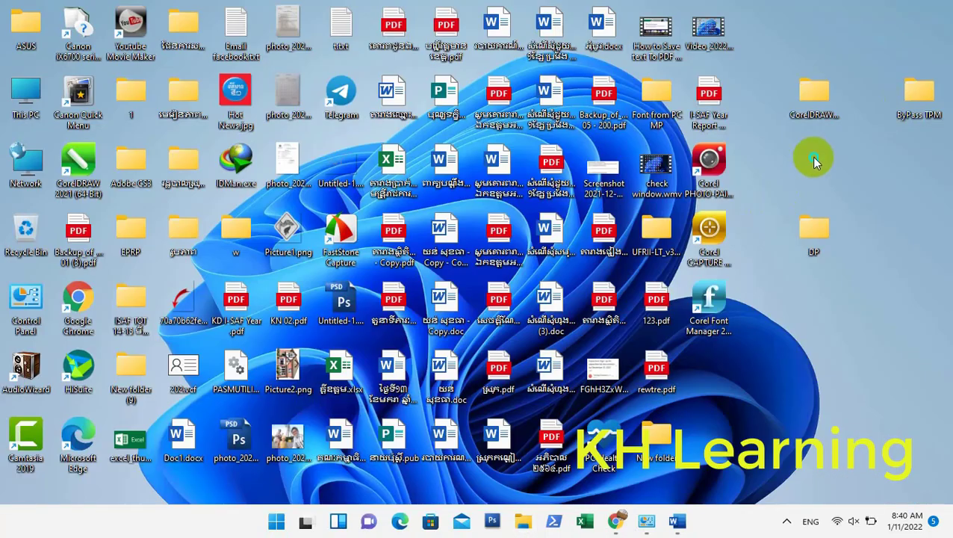
right_click(825, 196)
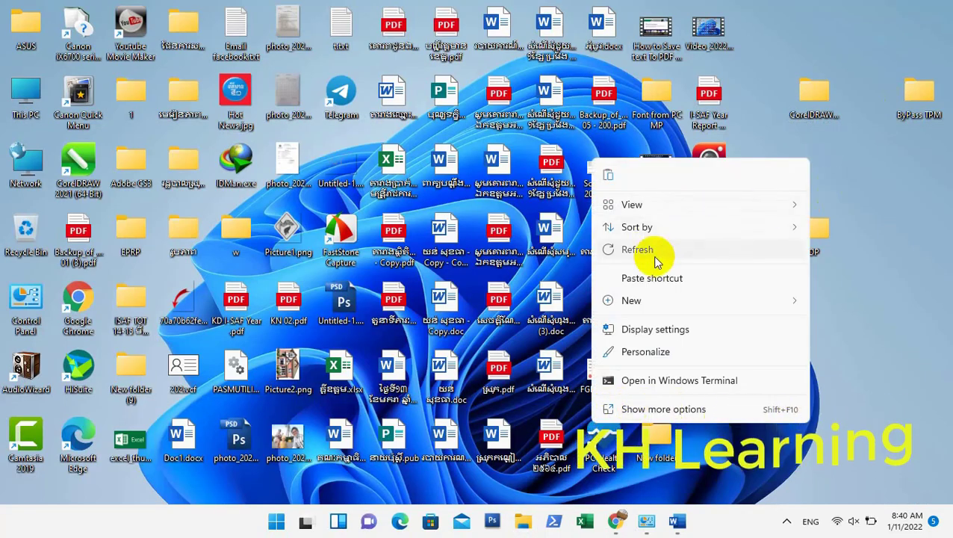
click(658, 251)
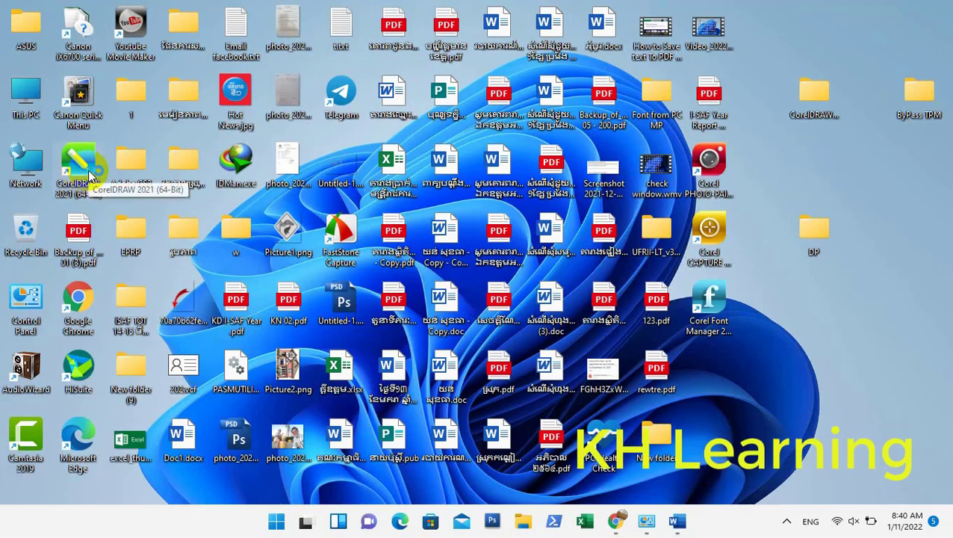
double_click(78, 168)
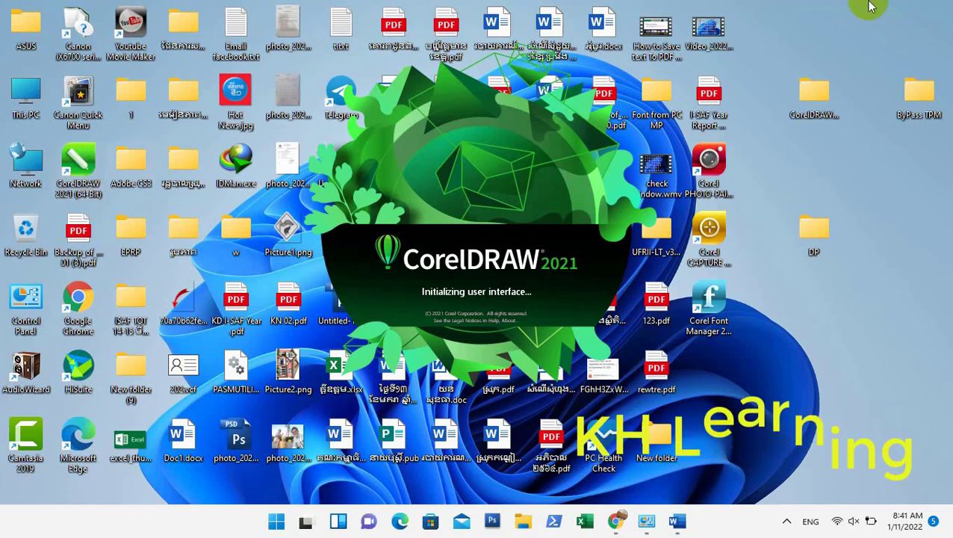
- Refresh the desktop while waiting for CorelDRAW's Welcome Screen to appear
mouse_move(677, 519)
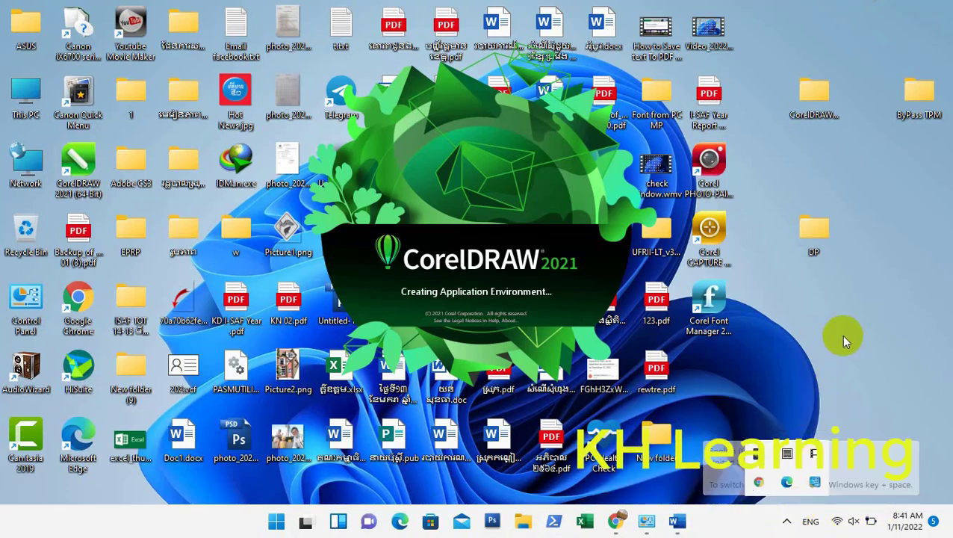
right_click(853, 196)
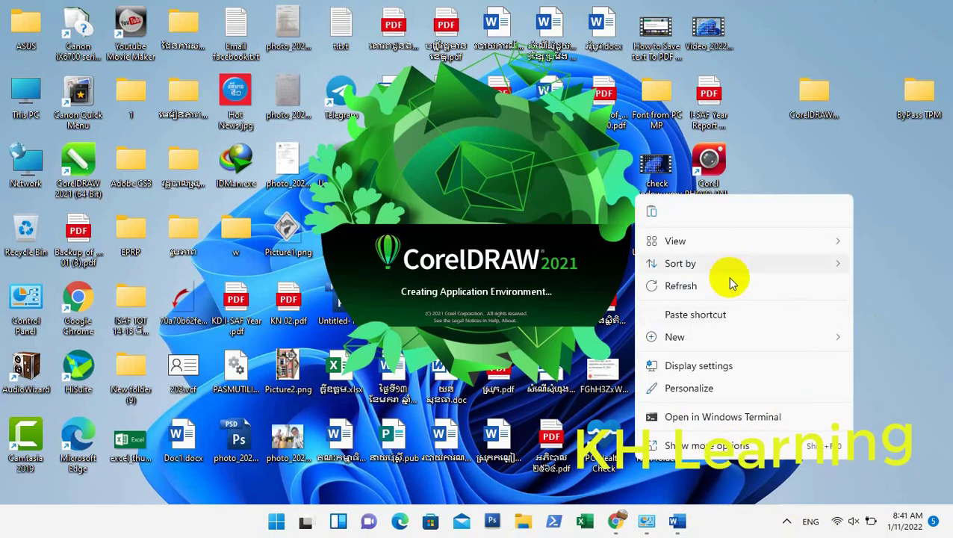
click(675, 288)
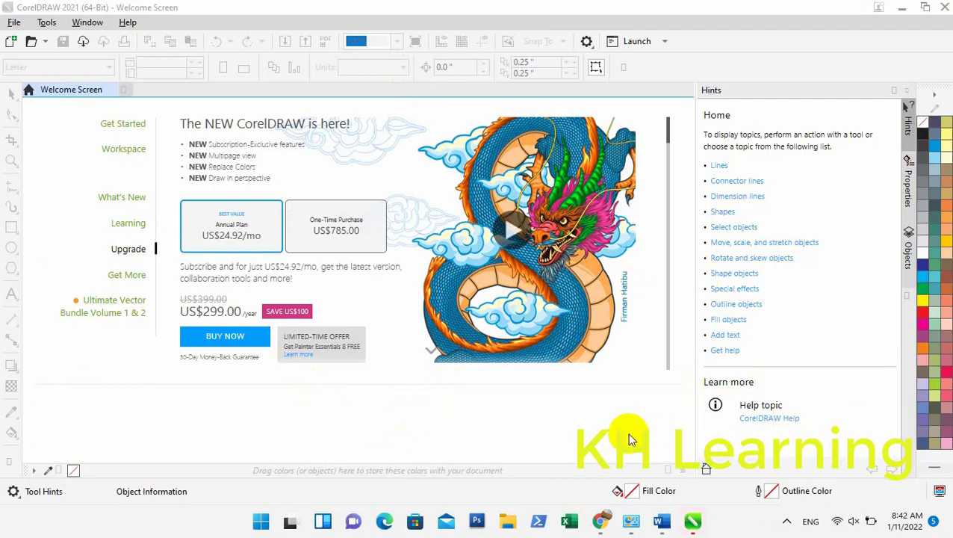
- Scroll through the Welcome Screen's Upgrade page feature comparison list
scroll(655, 430, down, 1)
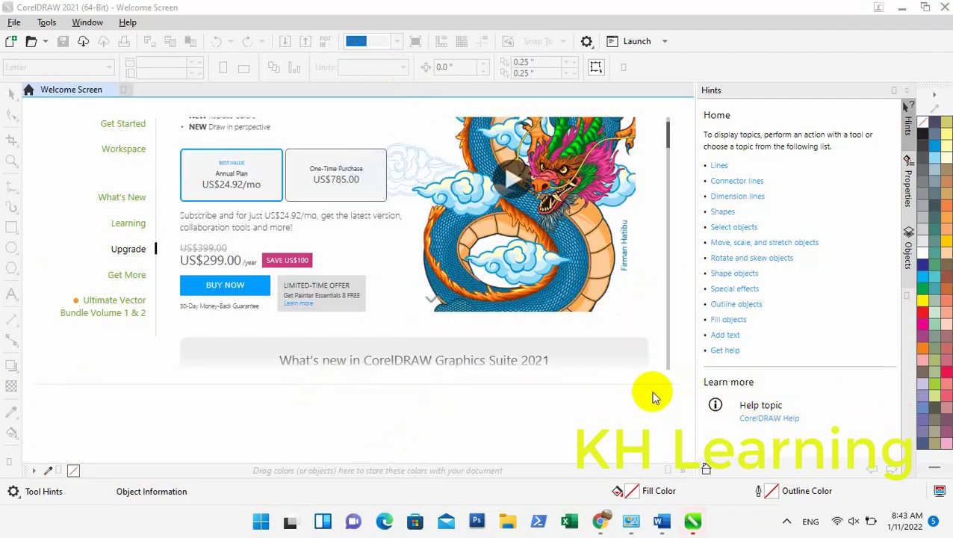
scroll(390, 368, down, 10)
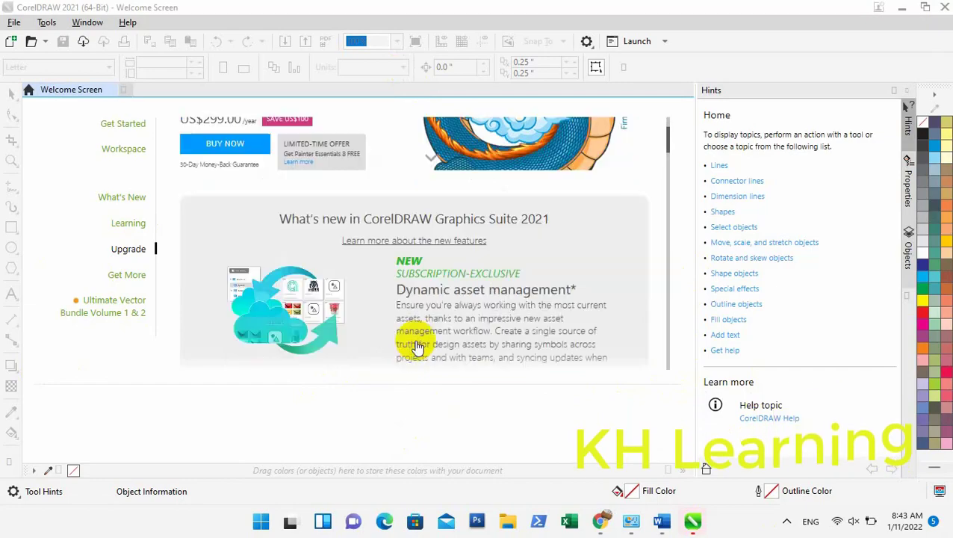
scroll(439, 366, down, 9)
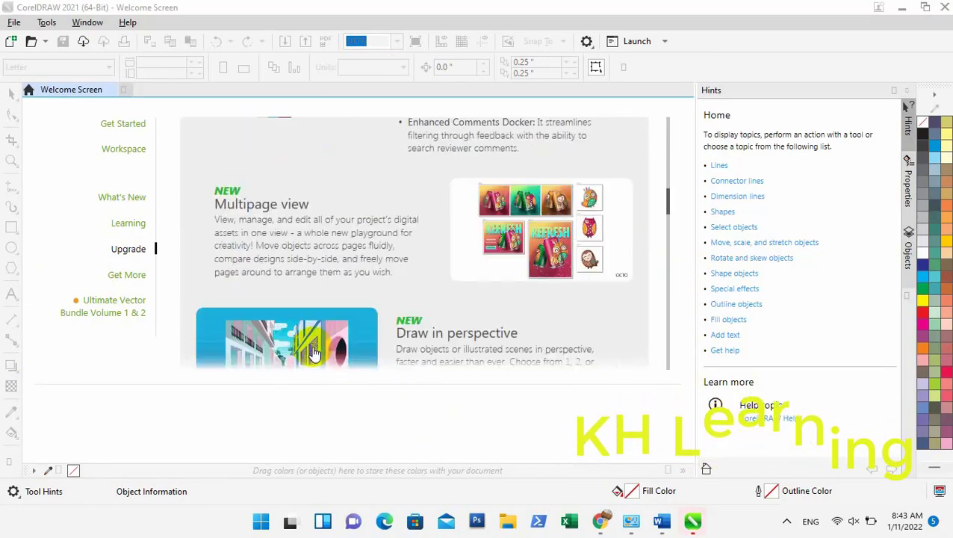
scroll(343, 328, down, 8)
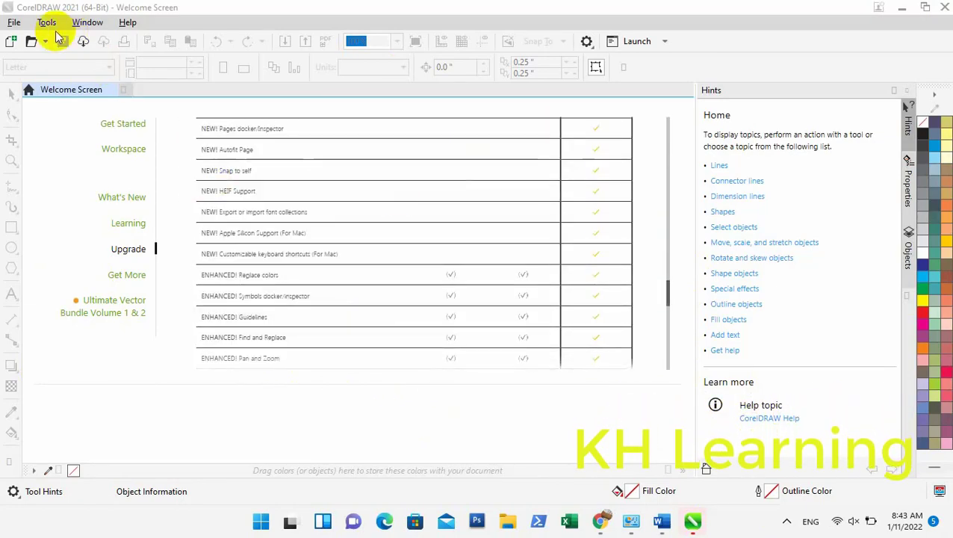
- Create a new Letter-size document, Untitled-1, accepting the default settings
click(14, 23)
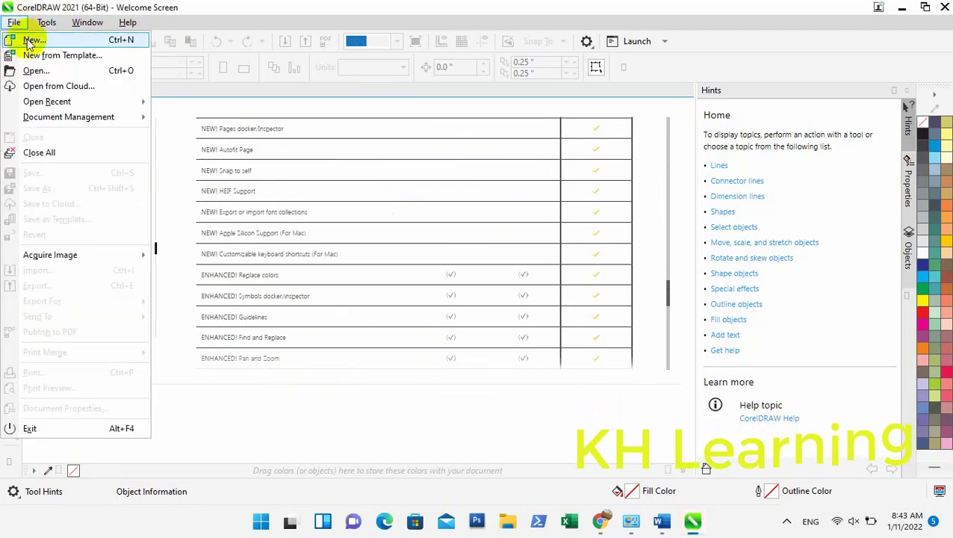
click(31, 41)
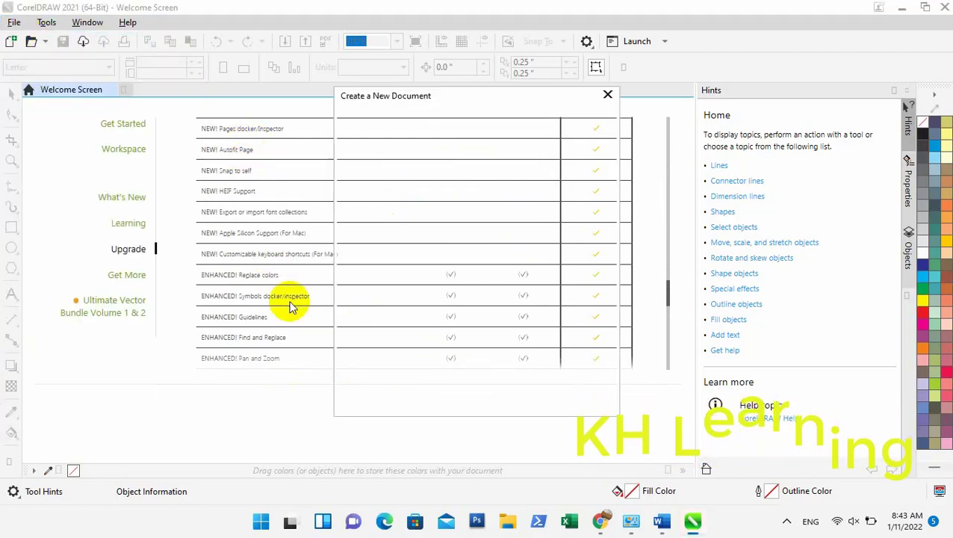
click(526, 399)
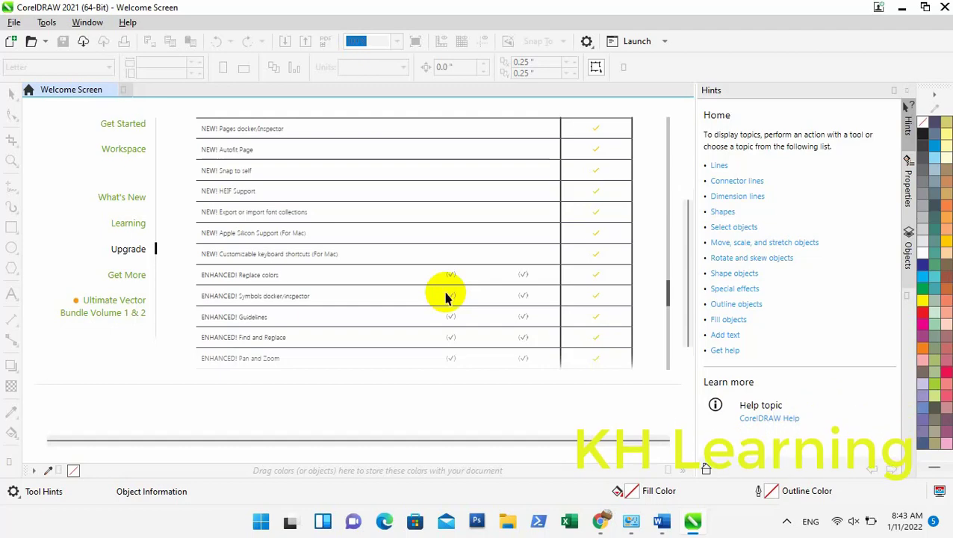
key(ctrl+n)
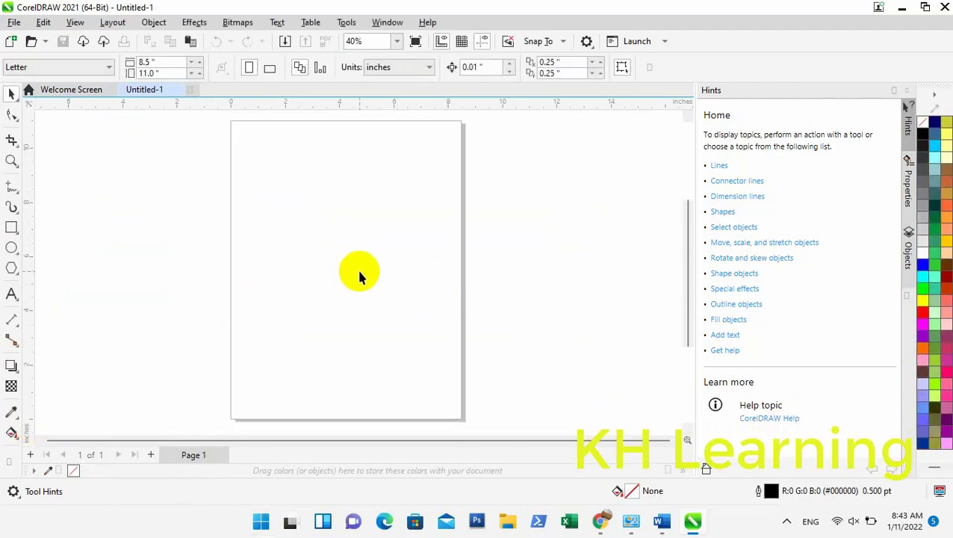
- Type 'thank for your watch Video' on the page, with 'Please Subscribe' begun on a second line
scroll(358, 276, up, 3)
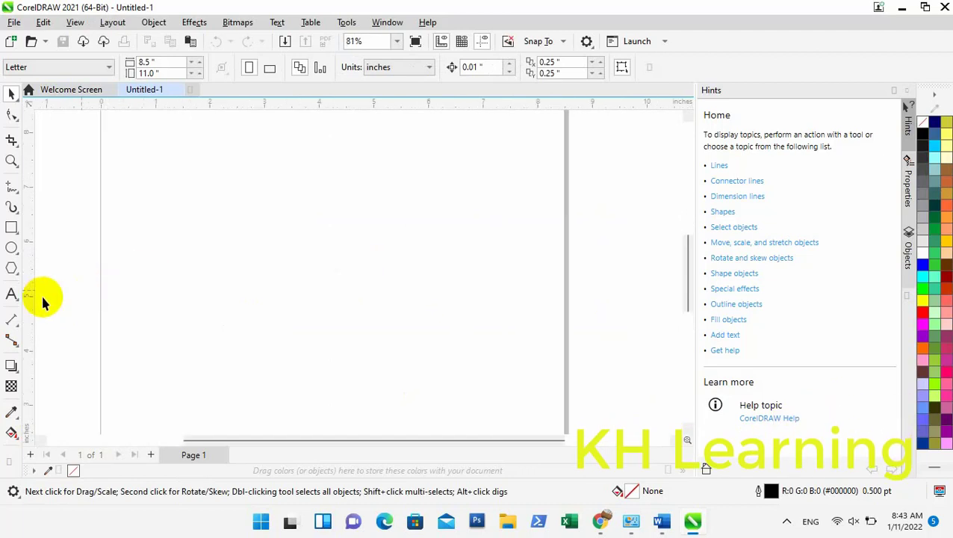
click(11, 296)
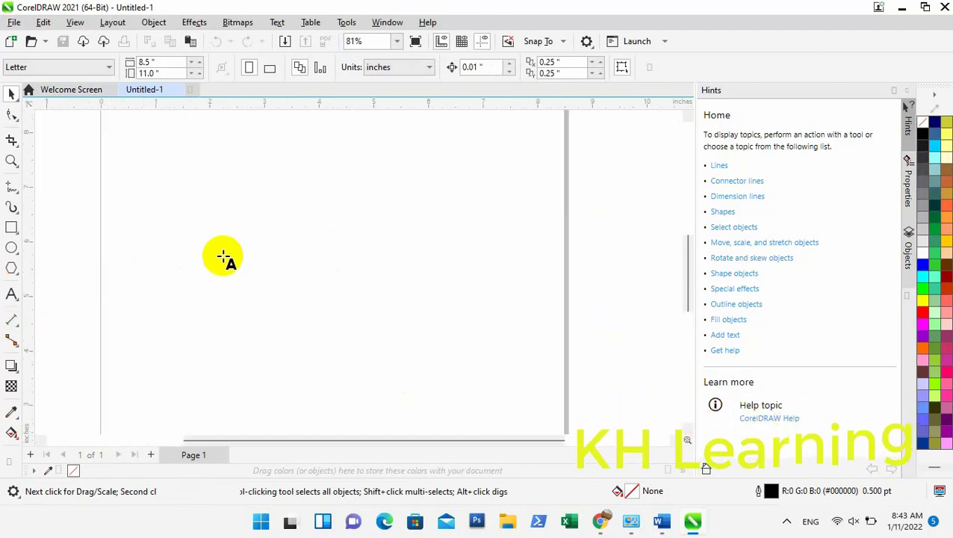
click(221, 227)
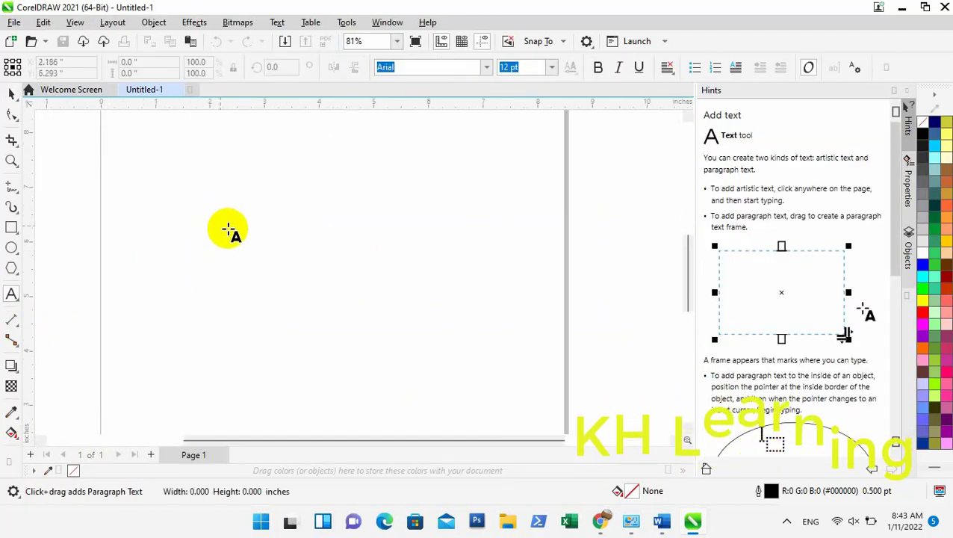
text(T)
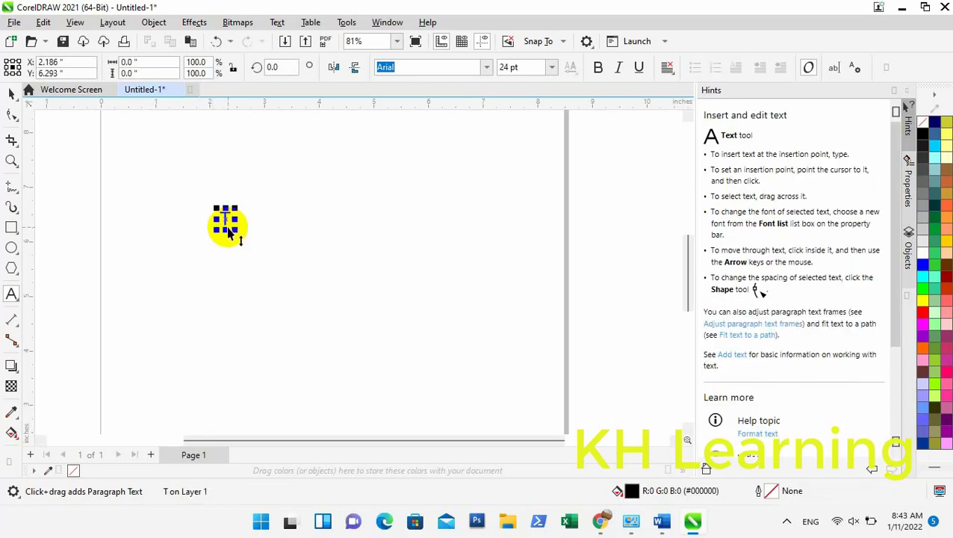
text(hna)
key(BackSpace)
key(BackSpace)
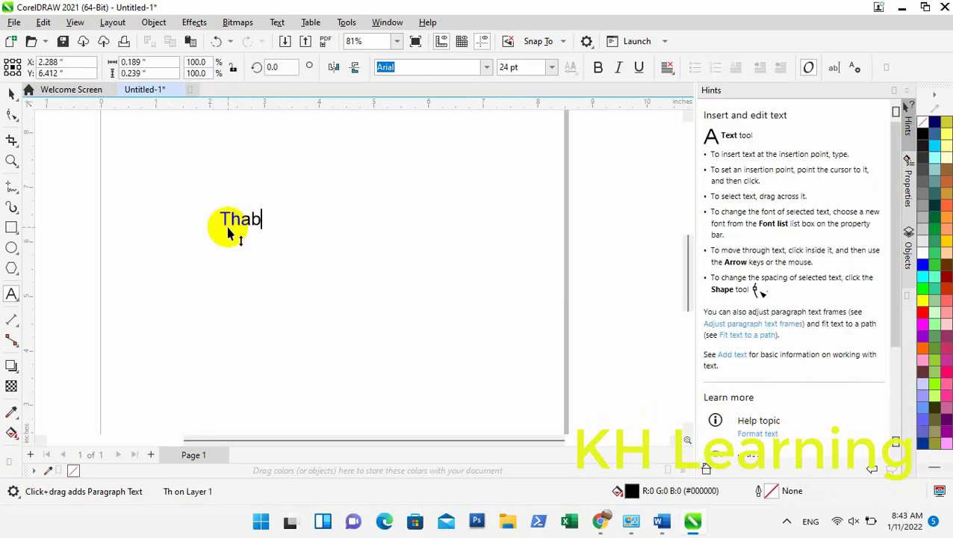
text(ak)
key(BackSpace)
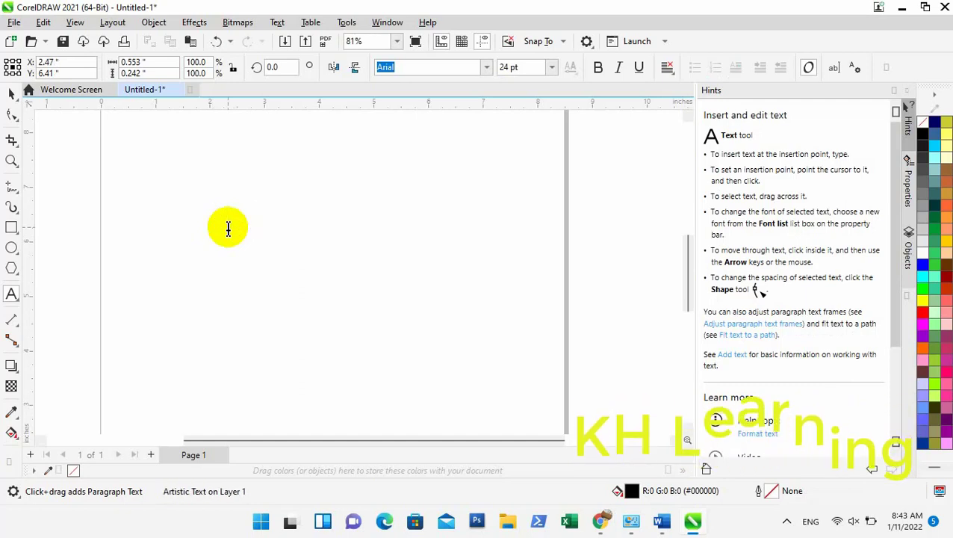
text(thank)
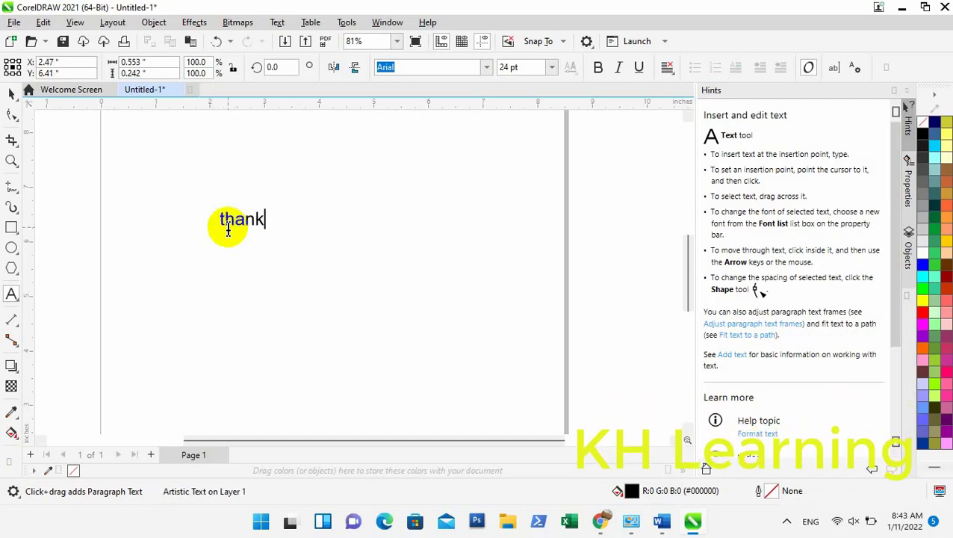
text( f)
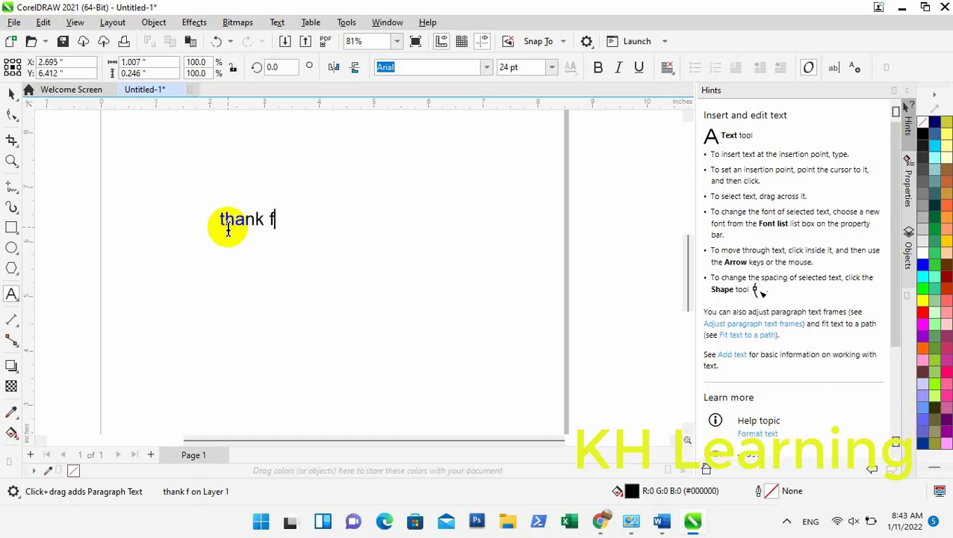
text(or yor)
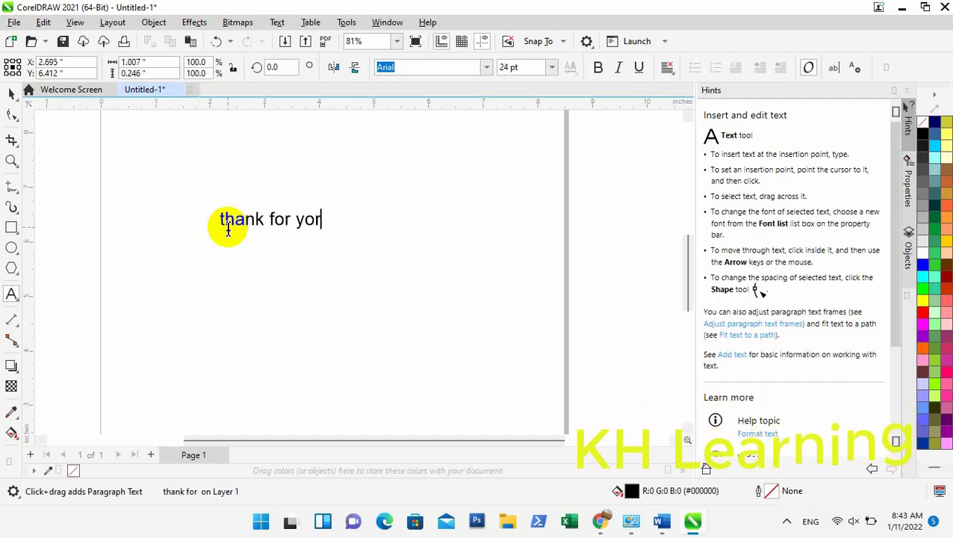
text(r wath)
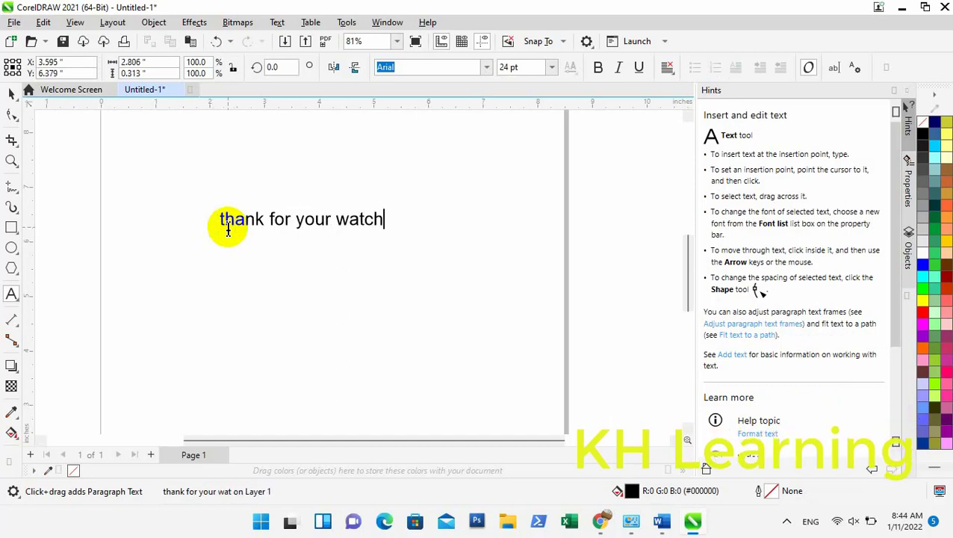
text( Vide)
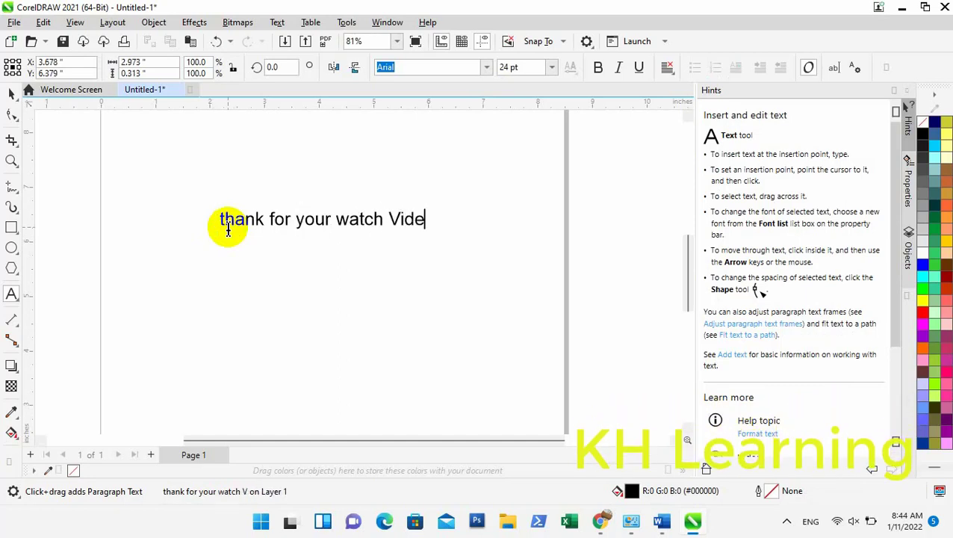
text(o)
key(Return)
text(Plea)
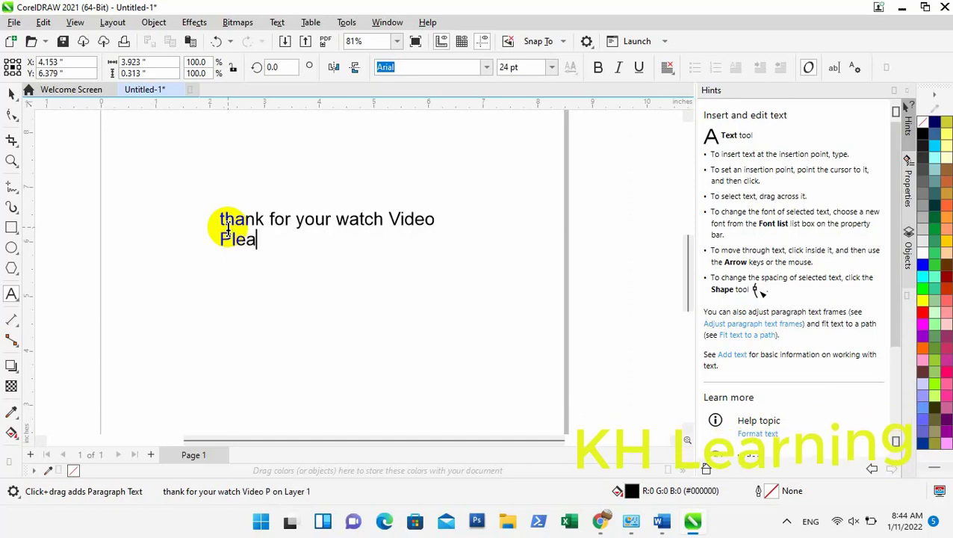
text(se)
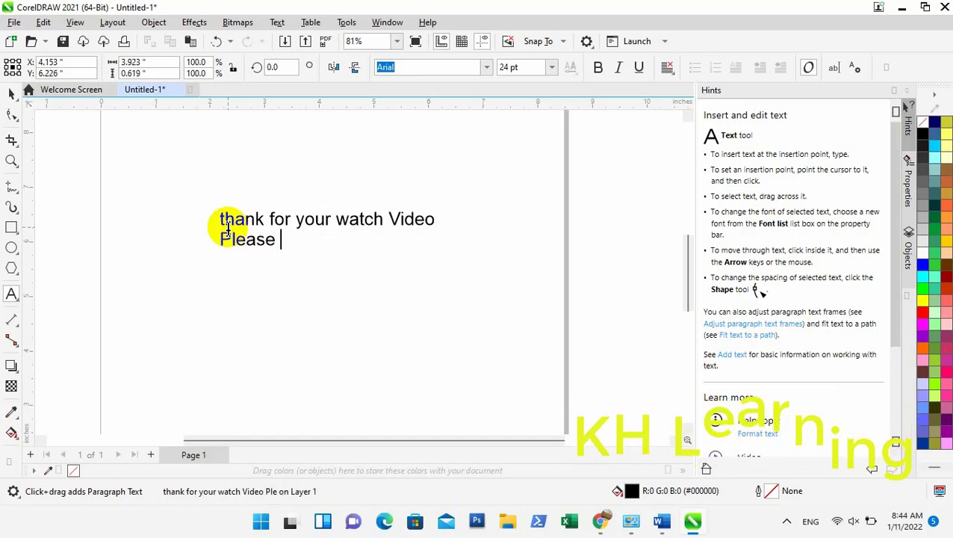
text( Subsc)
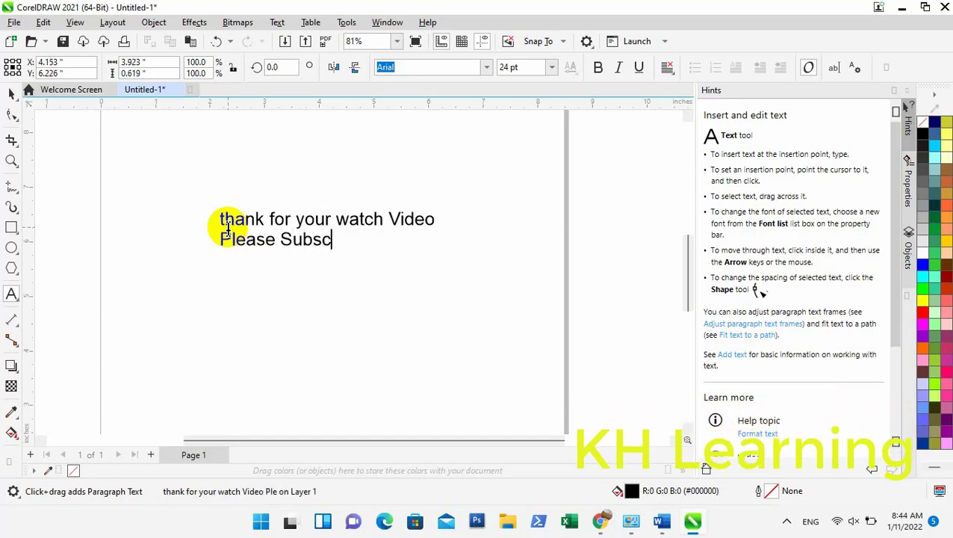
text(ribe)
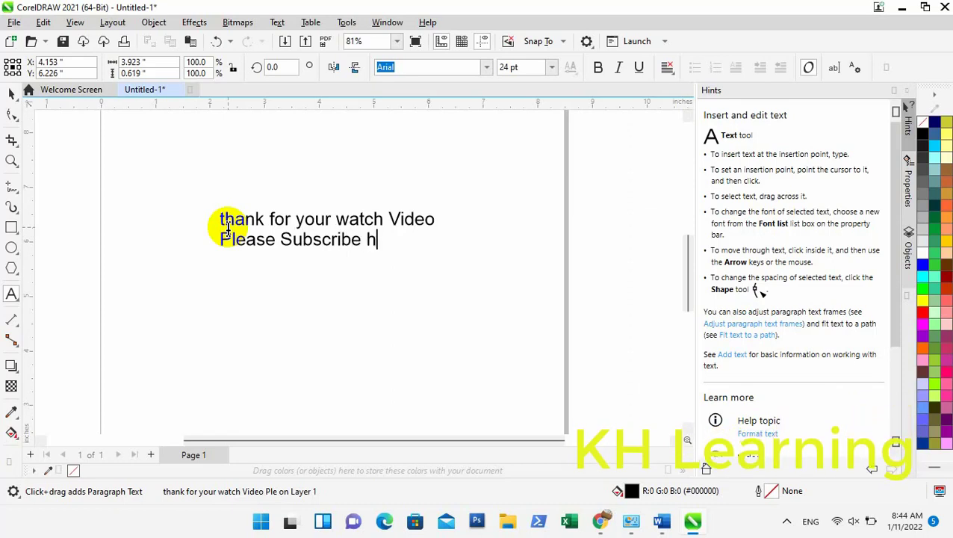